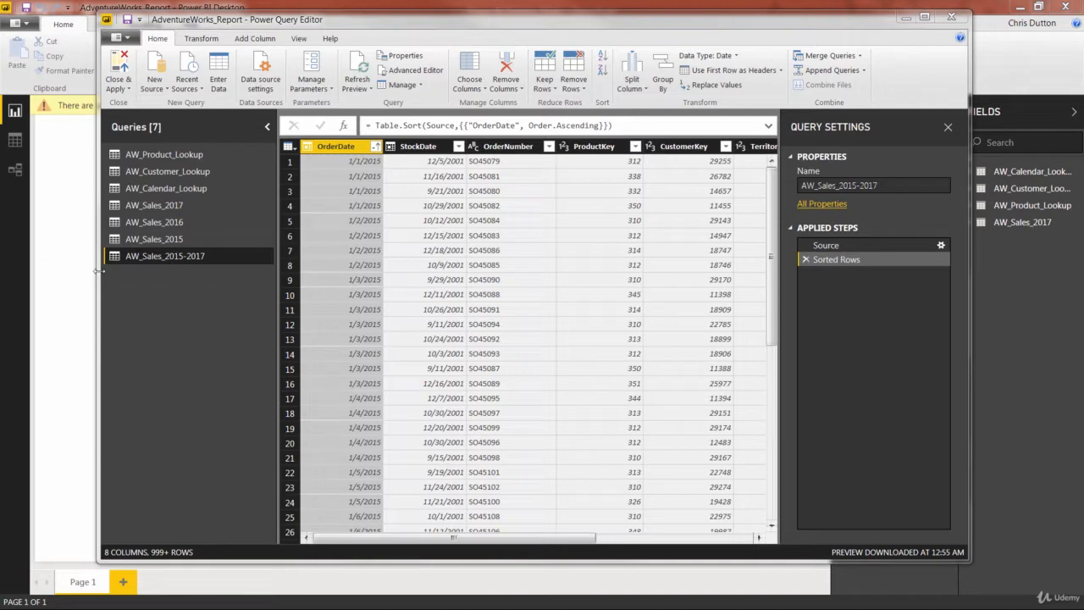
# Try to delete the AW_Sales_2017 query.
pyautogui.click(153, 238)
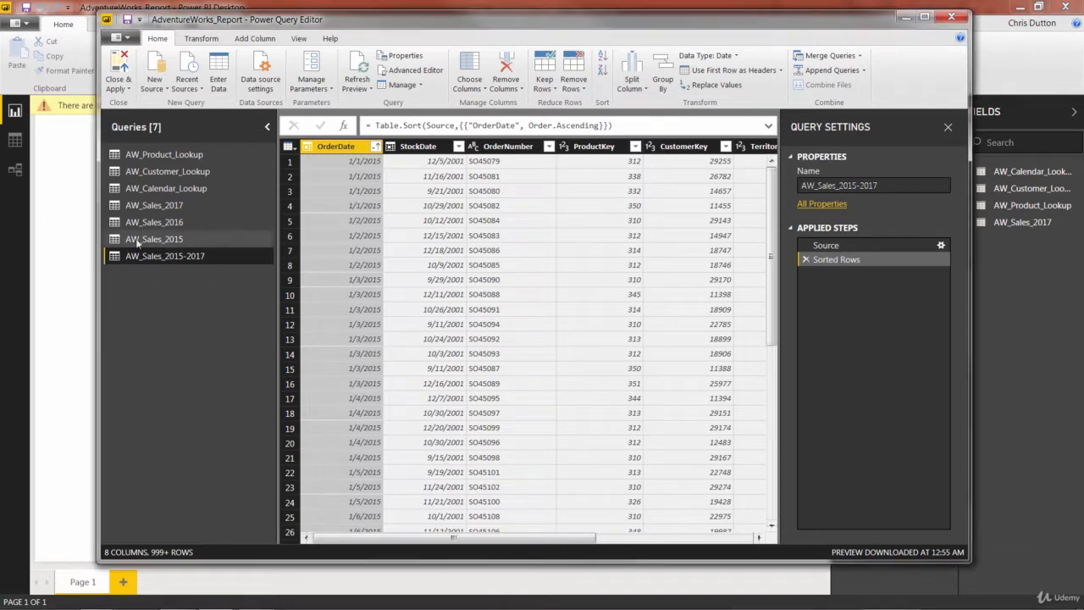
pyautogui.click(151, 205)
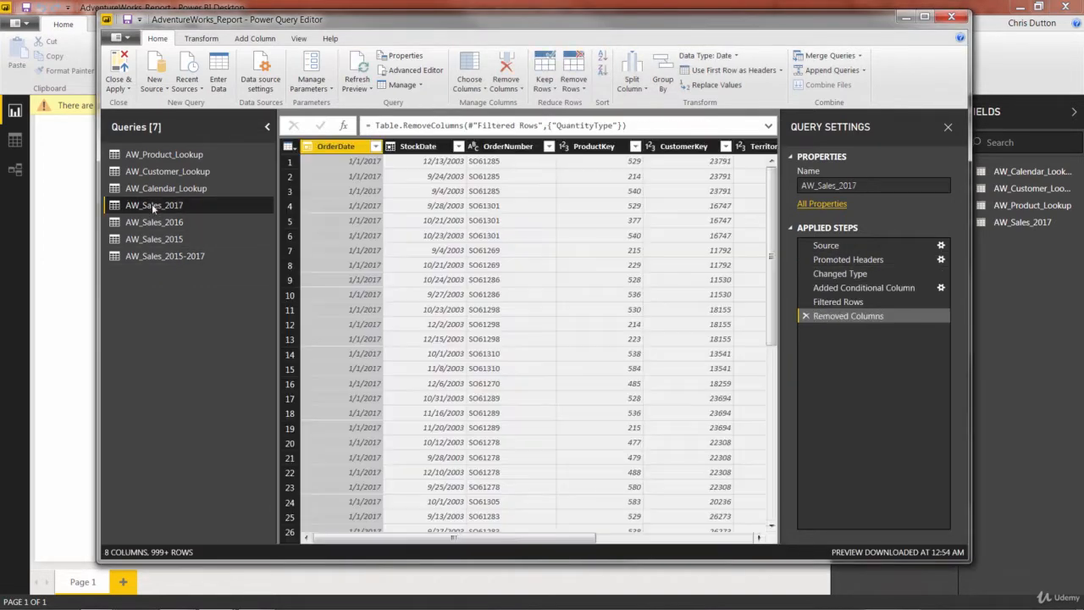
pyautogui.rightClick(157, 205)
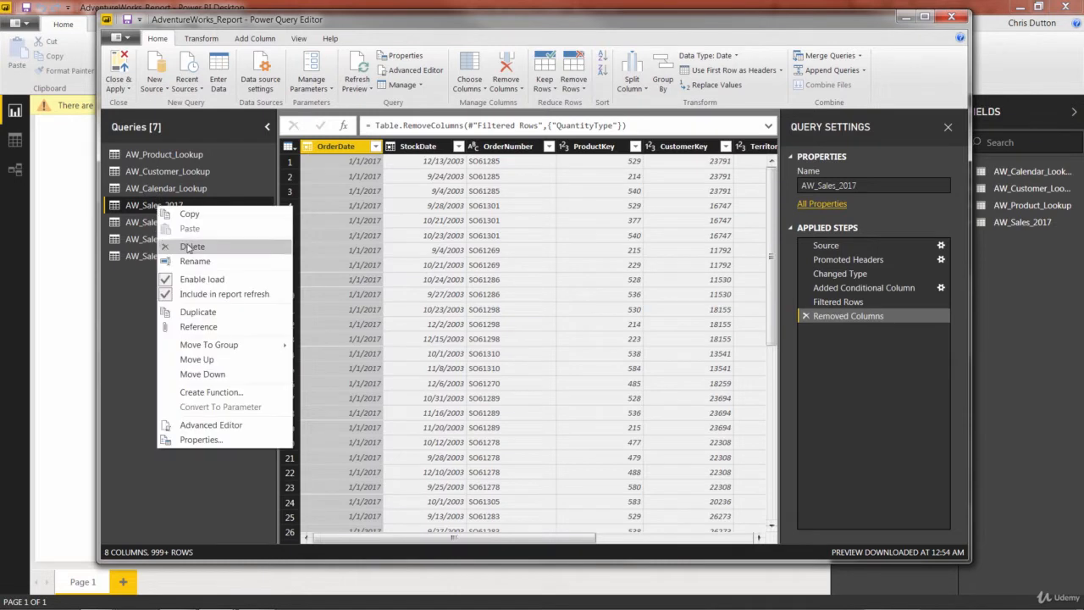
pyautogui.click(229, 246)
pyautogui.click(652, 347)
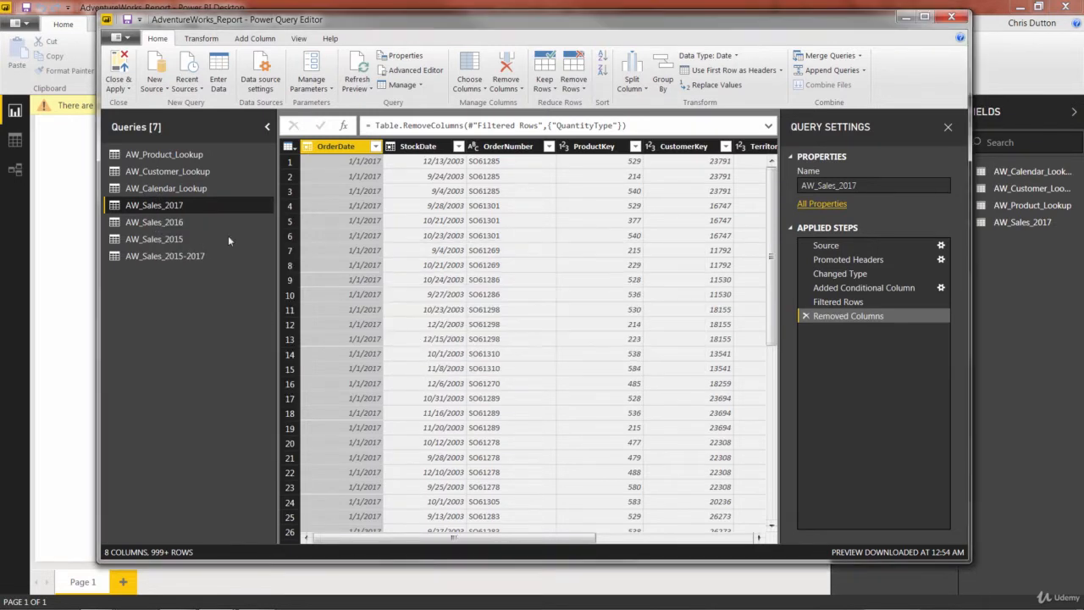
# Delete the AW_Sales_2015-2017 query.
pyautogui.click(144, 256)
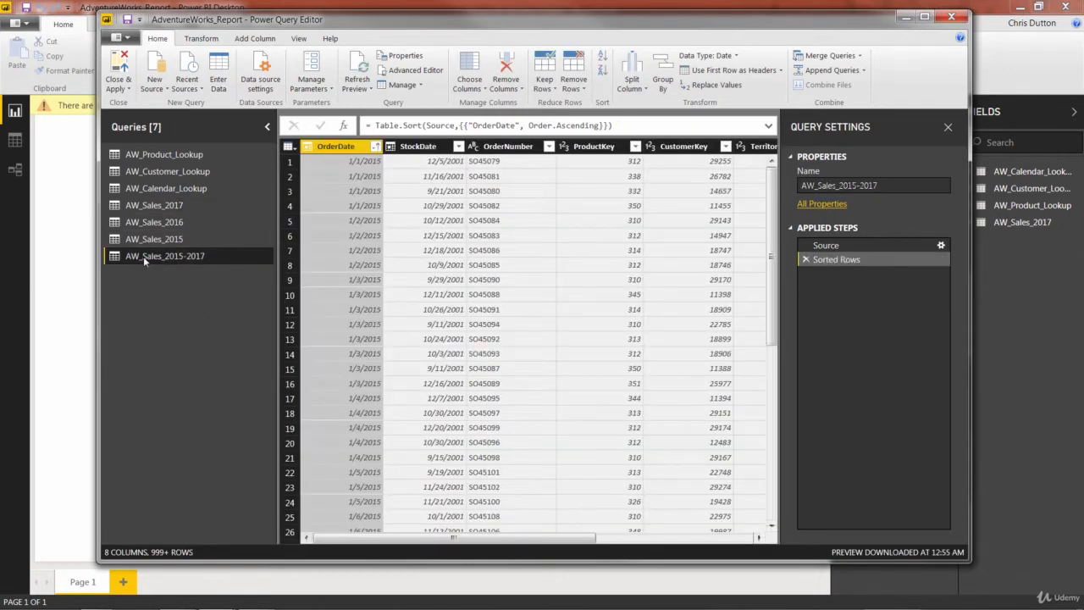
pyautogui.rightClick(143, 256)
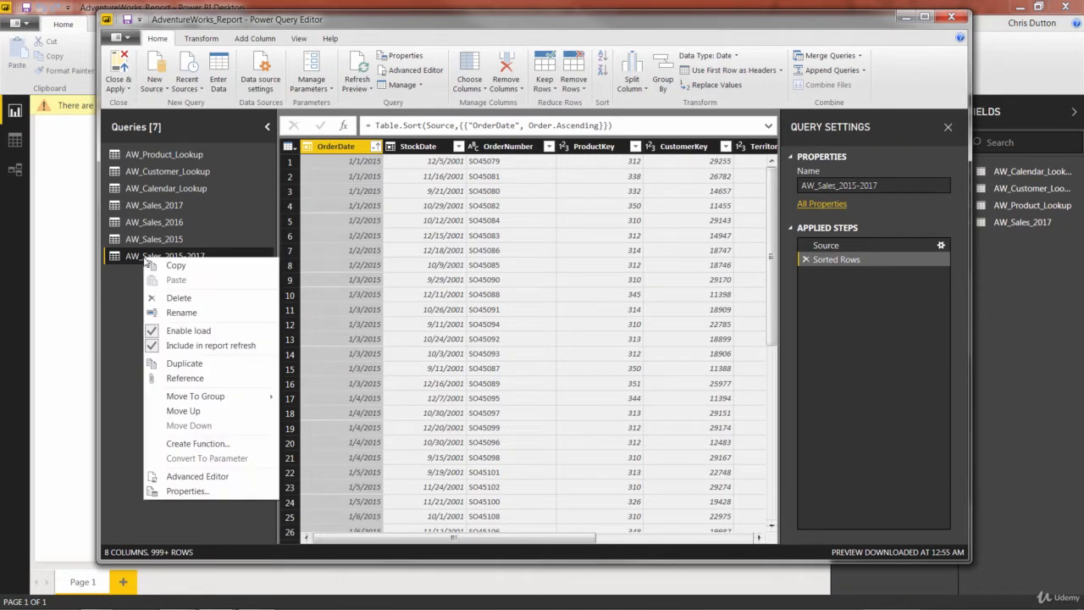
pyautogui.click(175, 297)
pyautogui.click(605, 335)
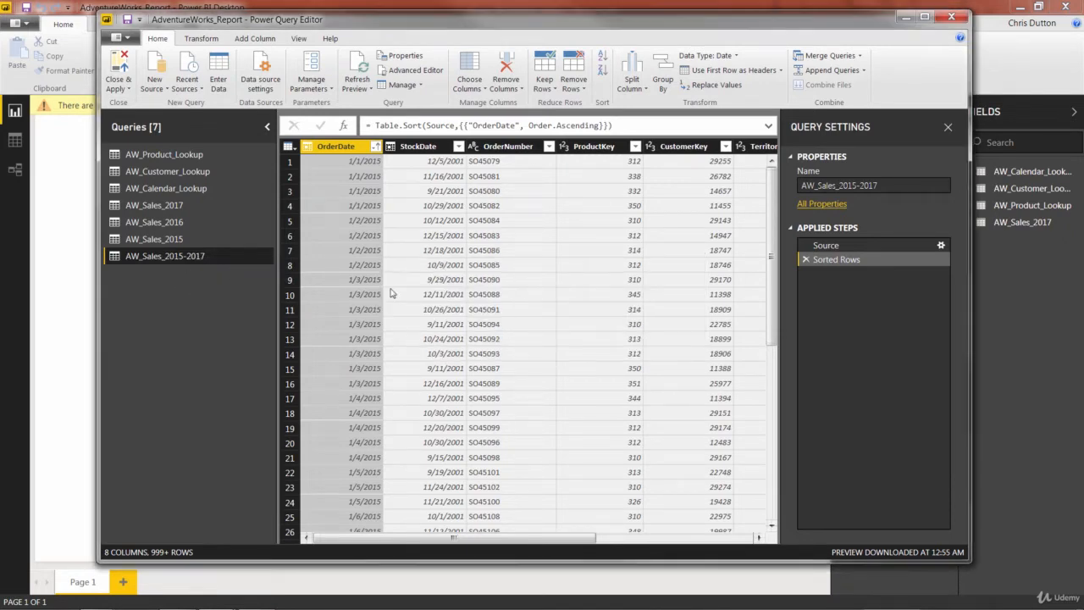
# Delete the AW_Sales_2015 query.
pyautogui.click(158, 241)
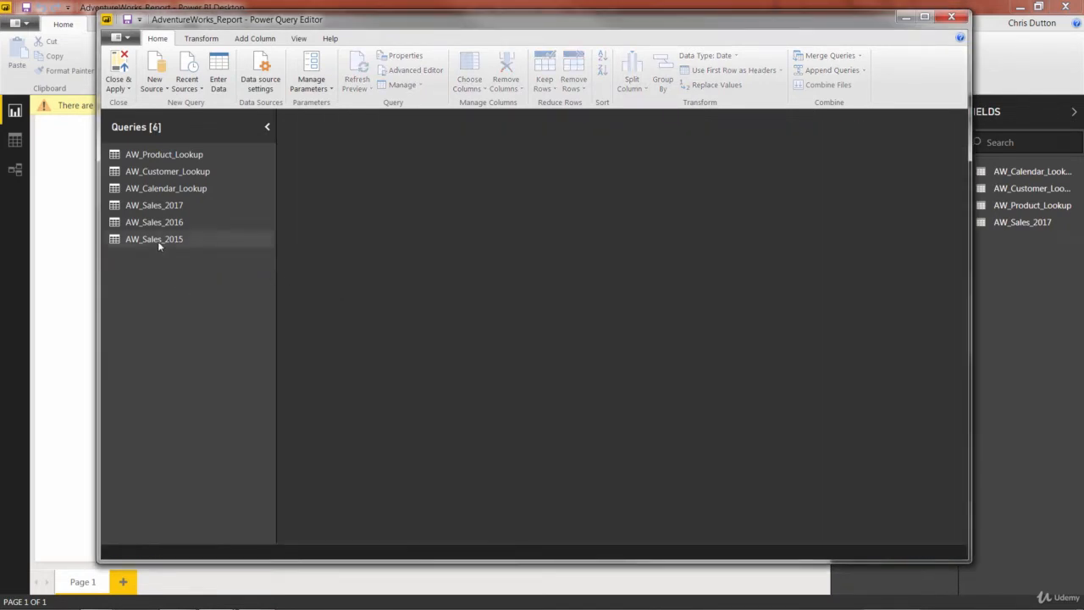
pyautogui.rightClick(157, 241)
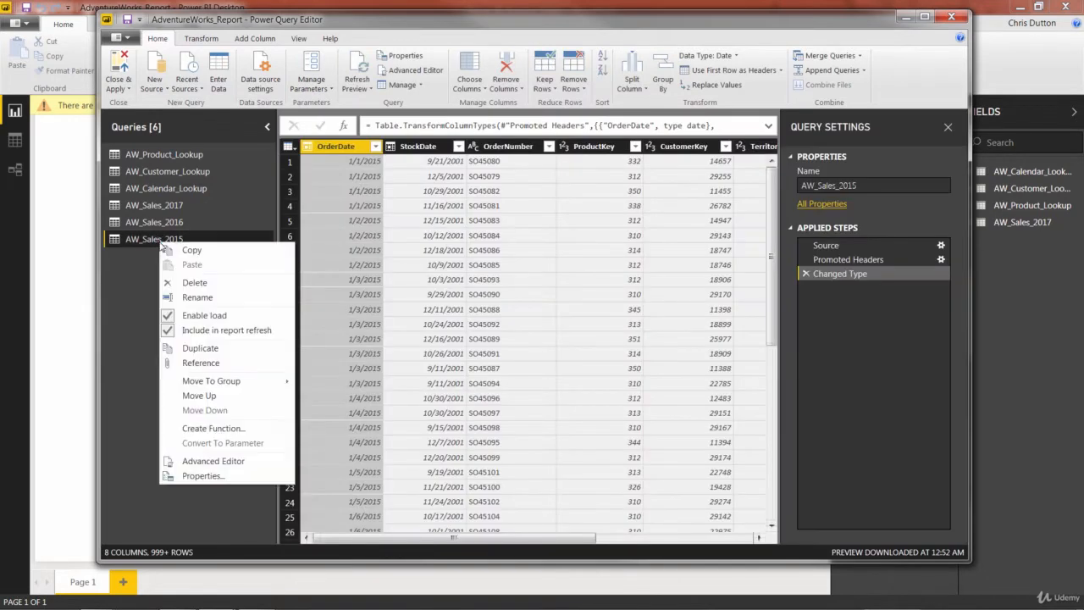
pyautogui.click(202, 280)
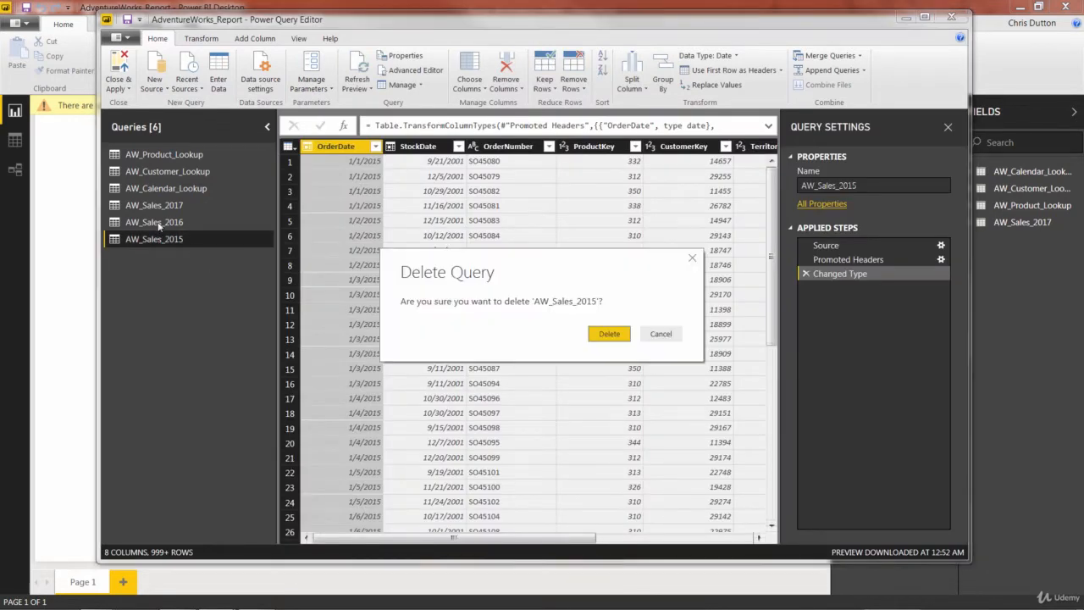
pyautogui.click(609, 333)
# Delete the AW_Sales_2016 query.
pyautogui.click(164, 222)
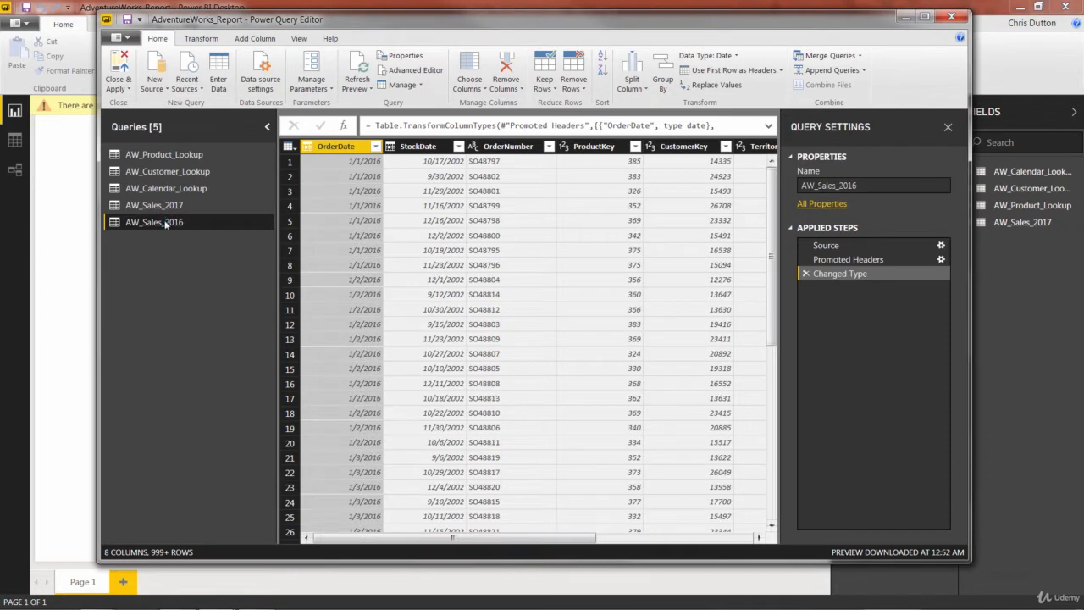
pyautogui.rightClick(164, 222)
pyautogui.click(211, 262)
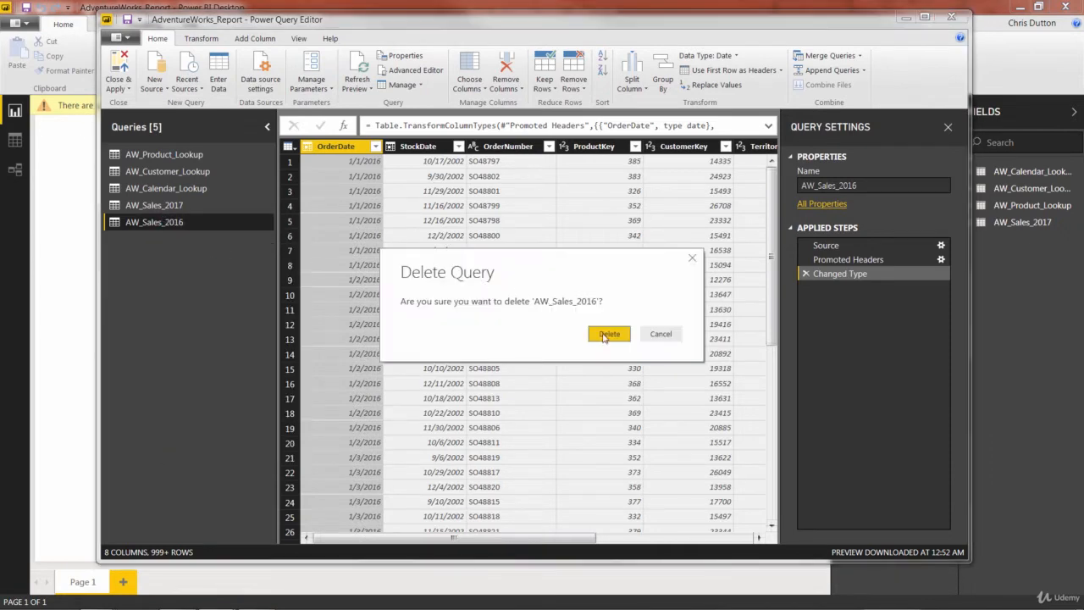
pyautogui.click(606, 332)
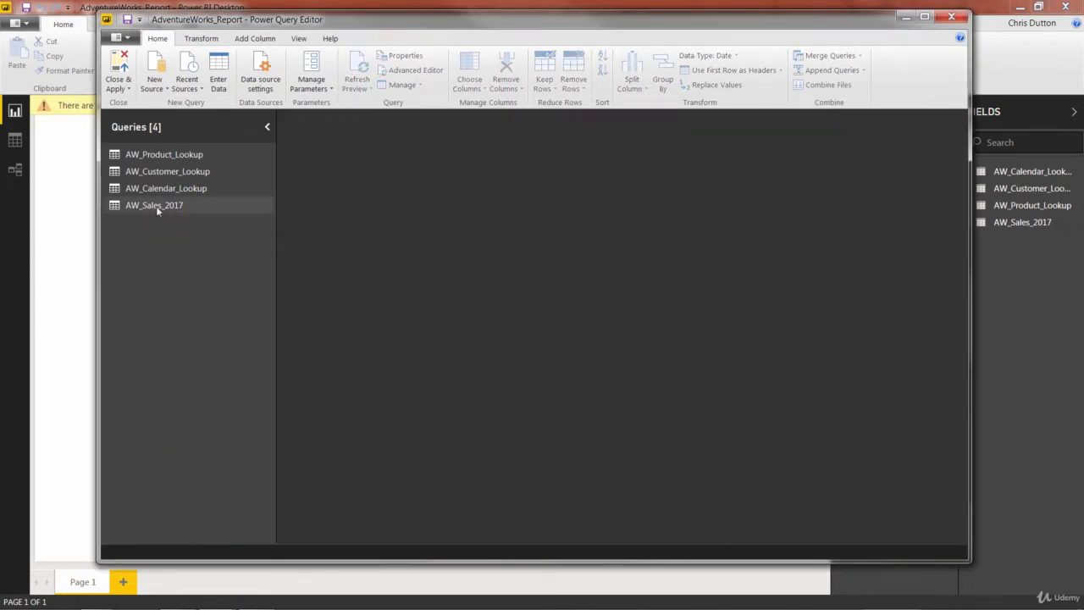
# Delete the AW_Sales_2017 query.
pyautogui.click(157, 207)
pyautogui.rightClick(149, 205)
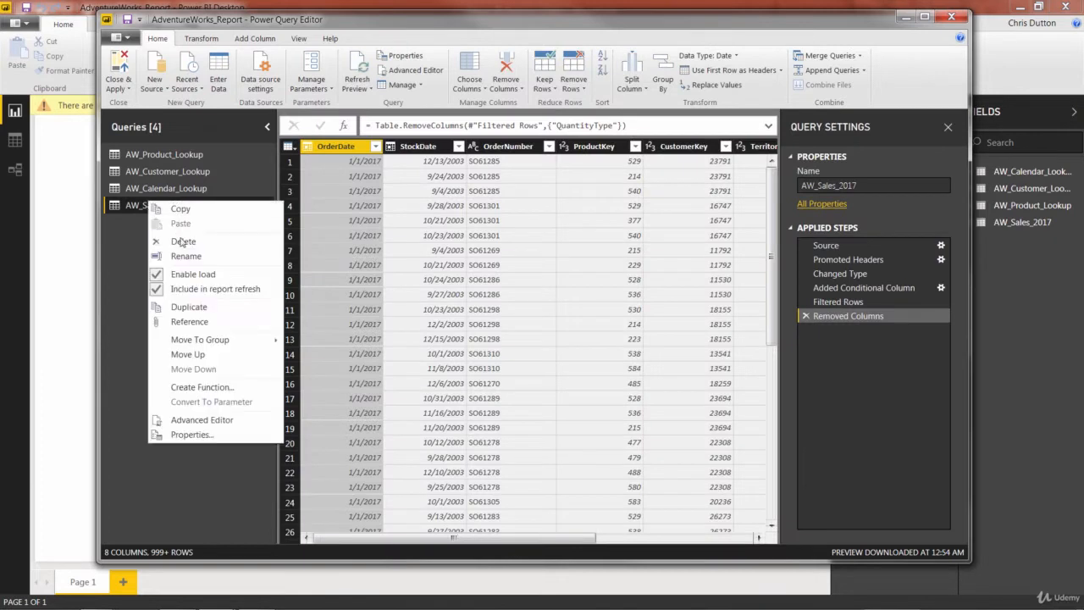
pyautogui.click(180, 237)
pyautogui.click(593, 334)
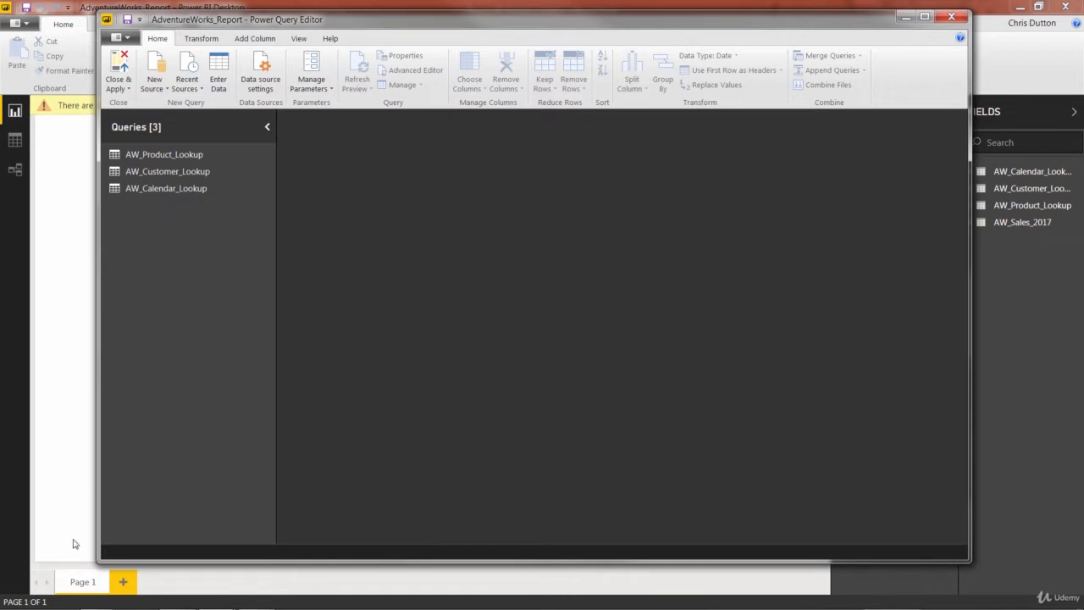
# In File Explorer's Adventure Works folder, create a new folder named AW_Sales.
pyautogui.click(75, 606)
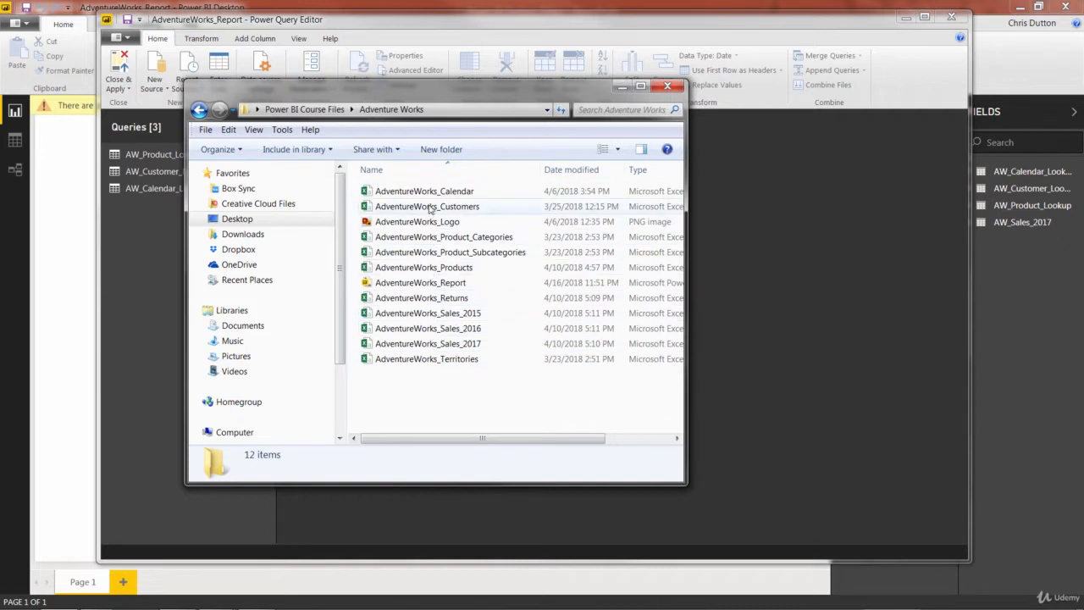
pyautogui.click(433, 314)
pyautogui.click(436, 328)
pyautogui.click(444, 345)
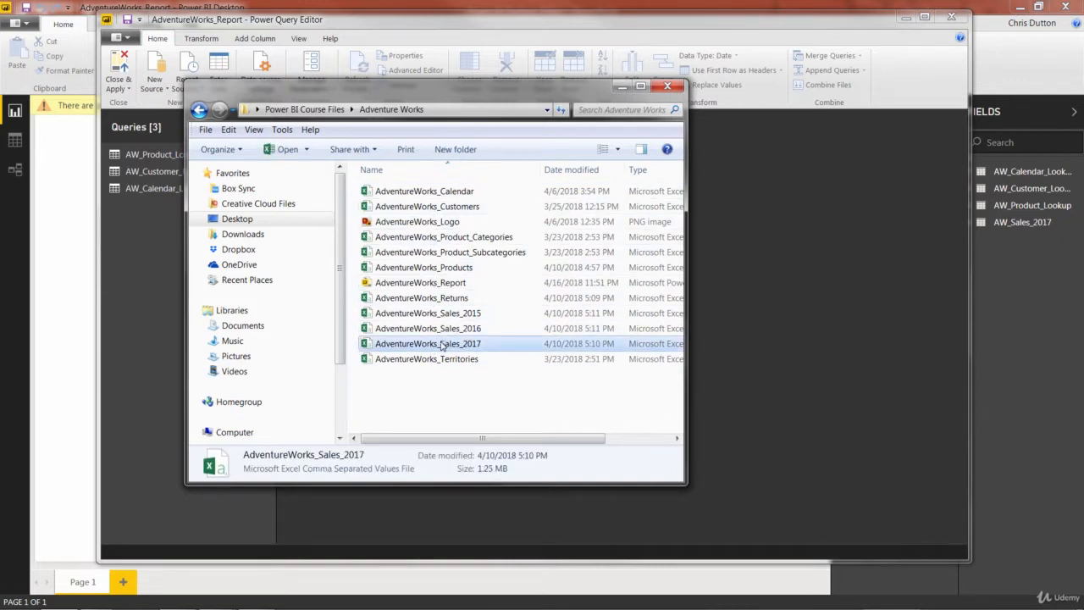
pyautogui.rightClick(396, 387)
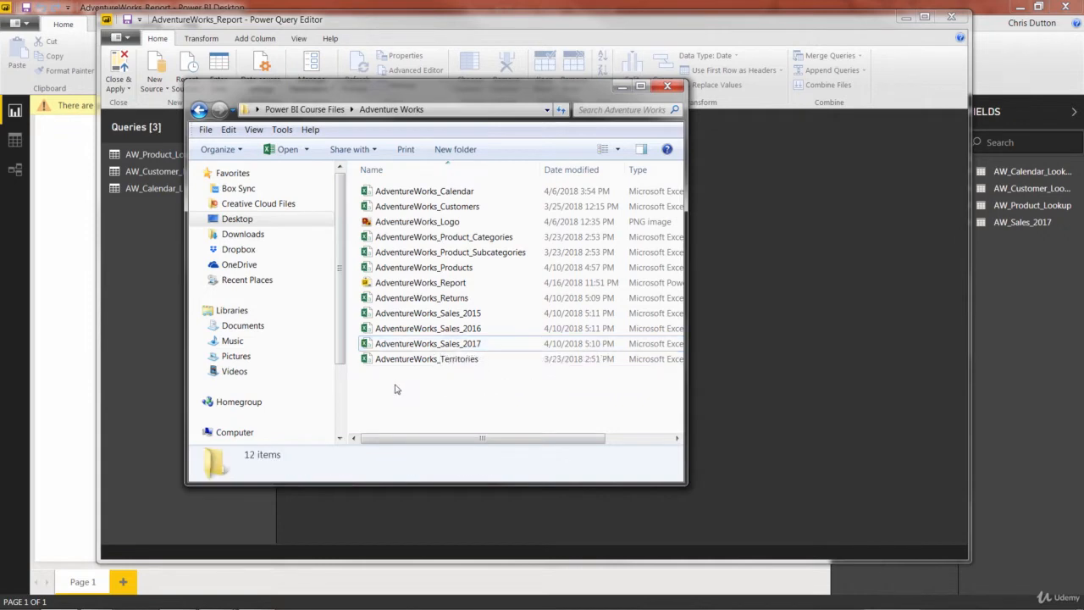
pyautogui.moveTo(424, 549)
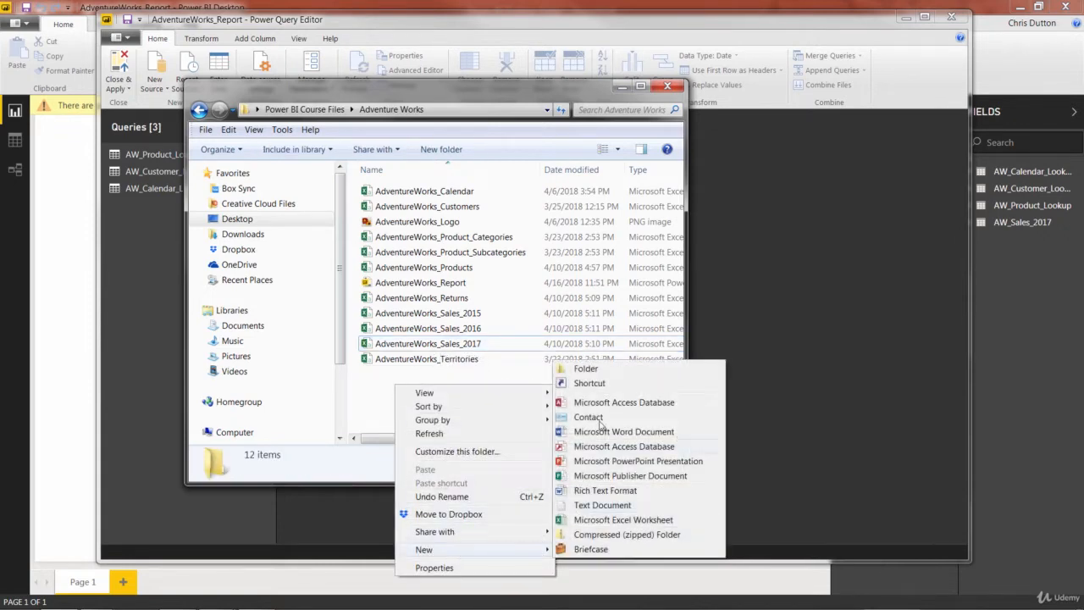
pyautogui.click(587, 369)
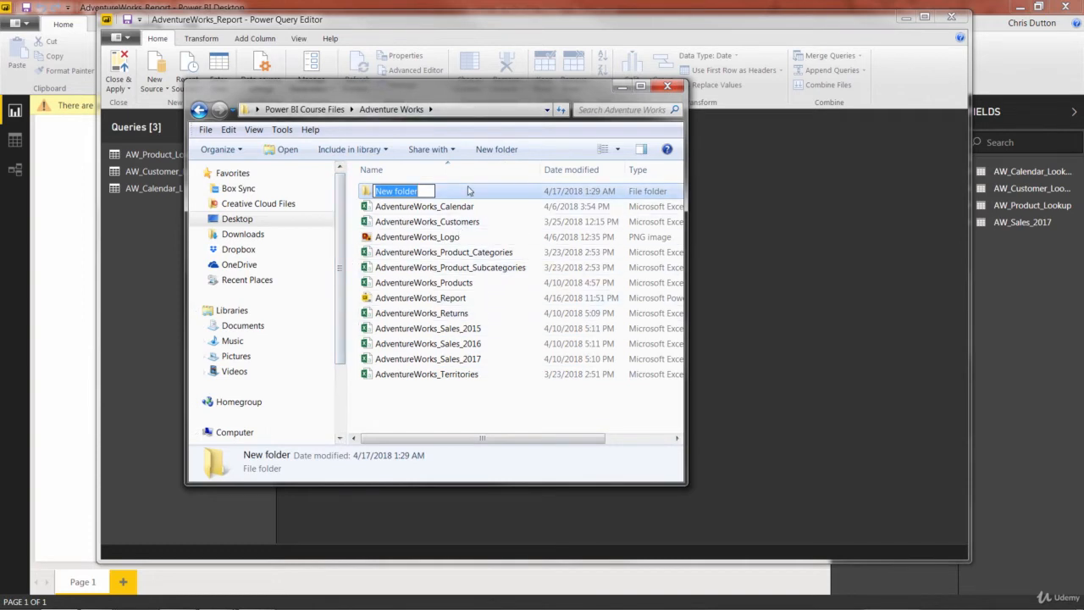
pyautogui.write('AW')
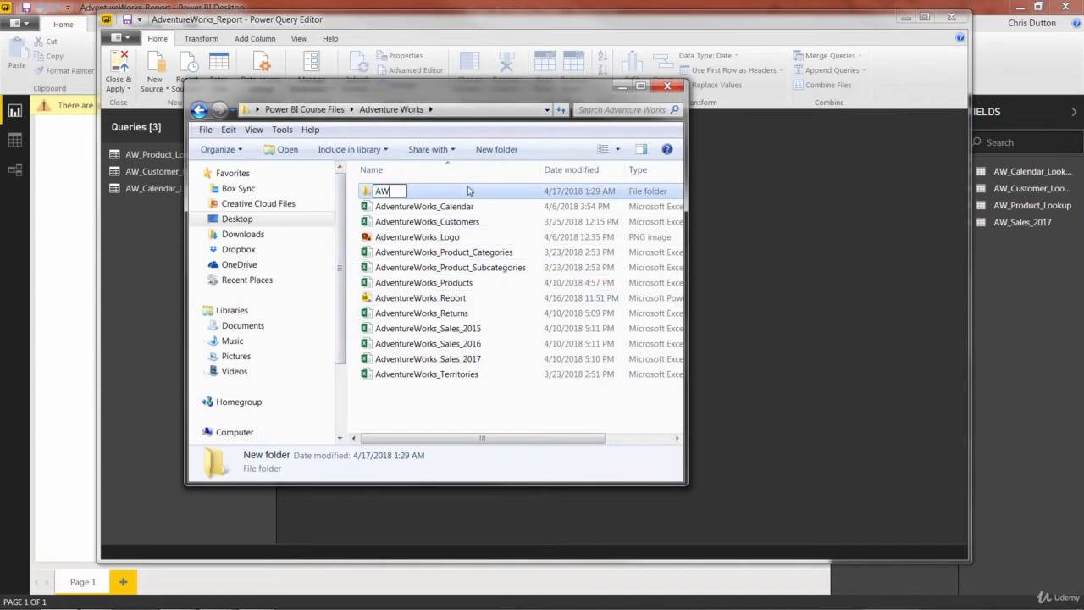
pyautogui.write('_Sales')
pyautogui.press('Return')
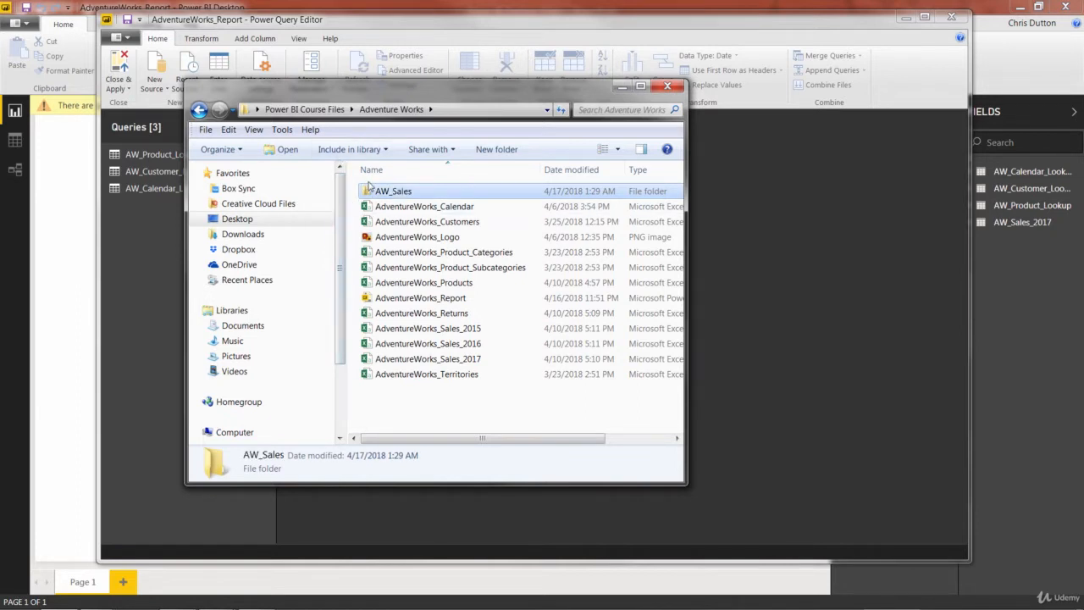
# Move the three AdventureWorks_Sales files for 2015, 2016 and 2017 into the AW_Sales folder.
pyautogui.click(415, 329)
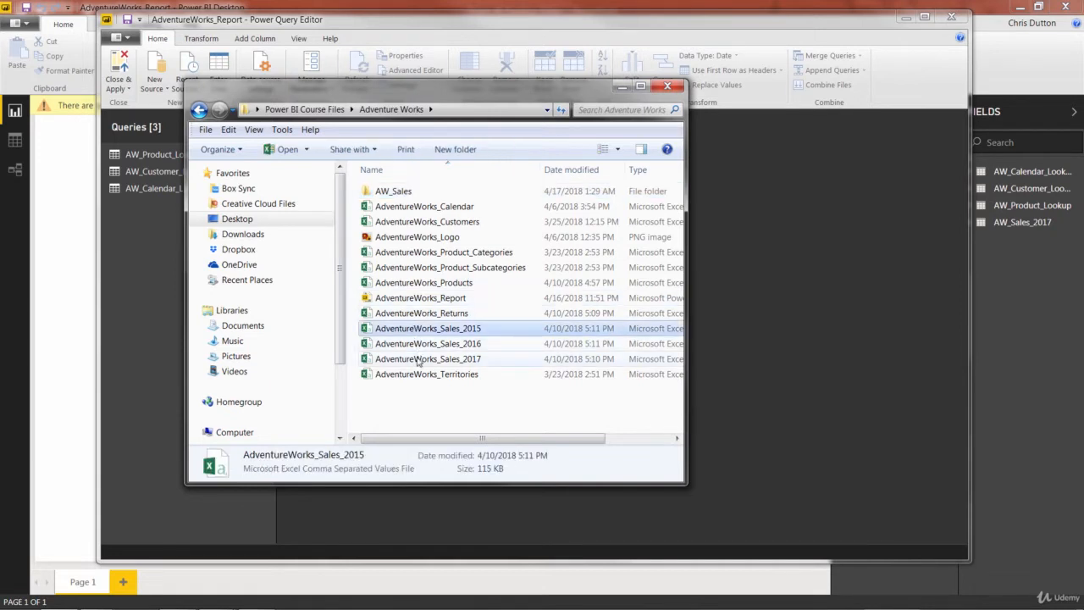
pyautogui.keyDown('shift'); pyautogui.click(427, 360); pyautogui.keyUp('shift')
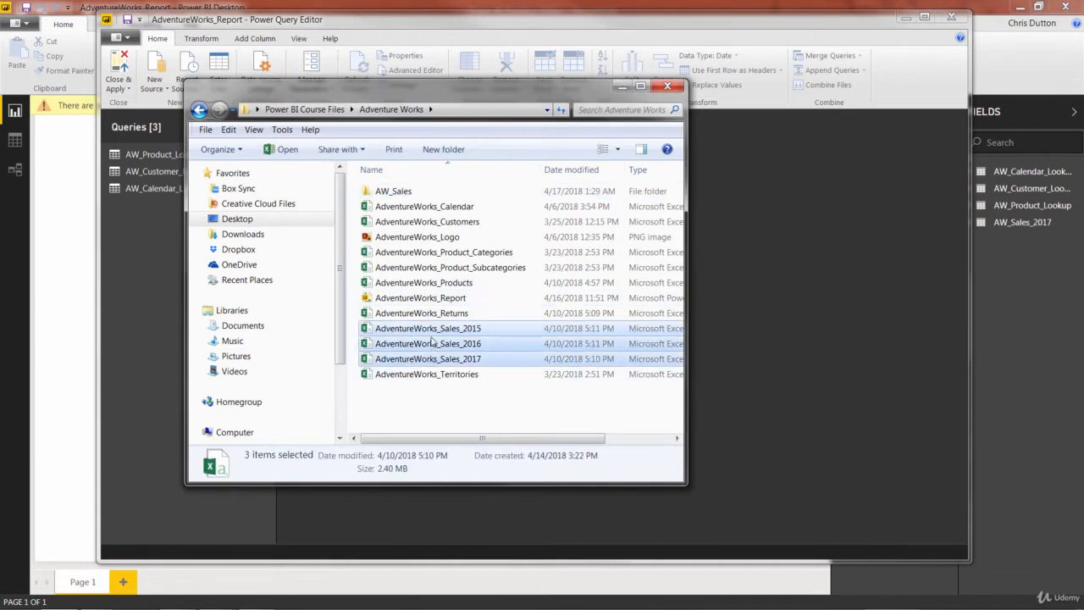
pyautogui.moveTo(432, 342); pyautogui.dragTo(397, 195)
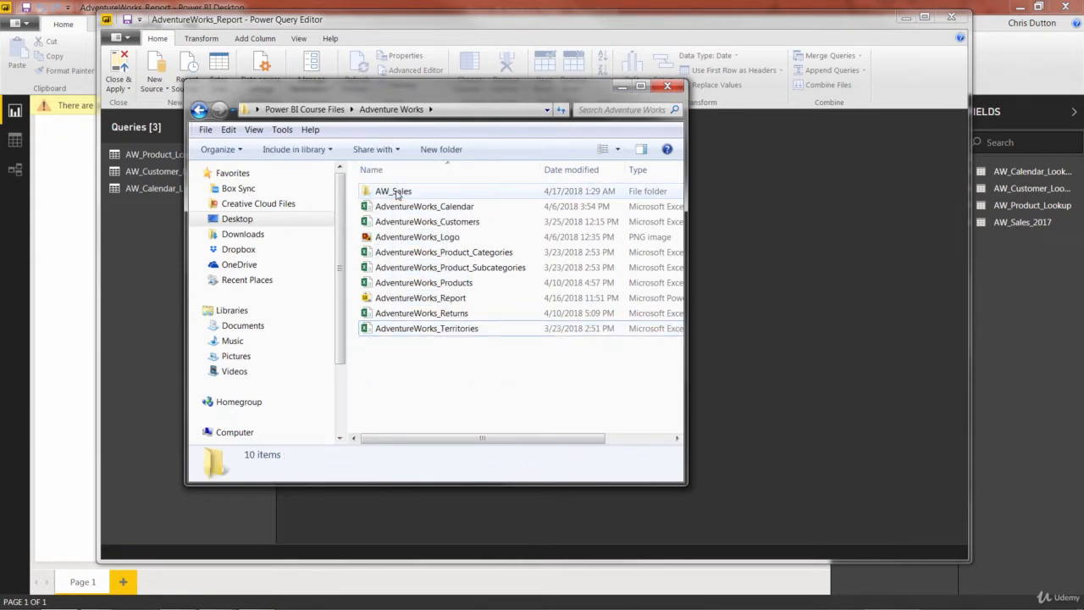
# Check the contents of the AW_Sales folder, return to Adventure Works and close File Explorer.
pyautogui.doubleClick(395, 192)
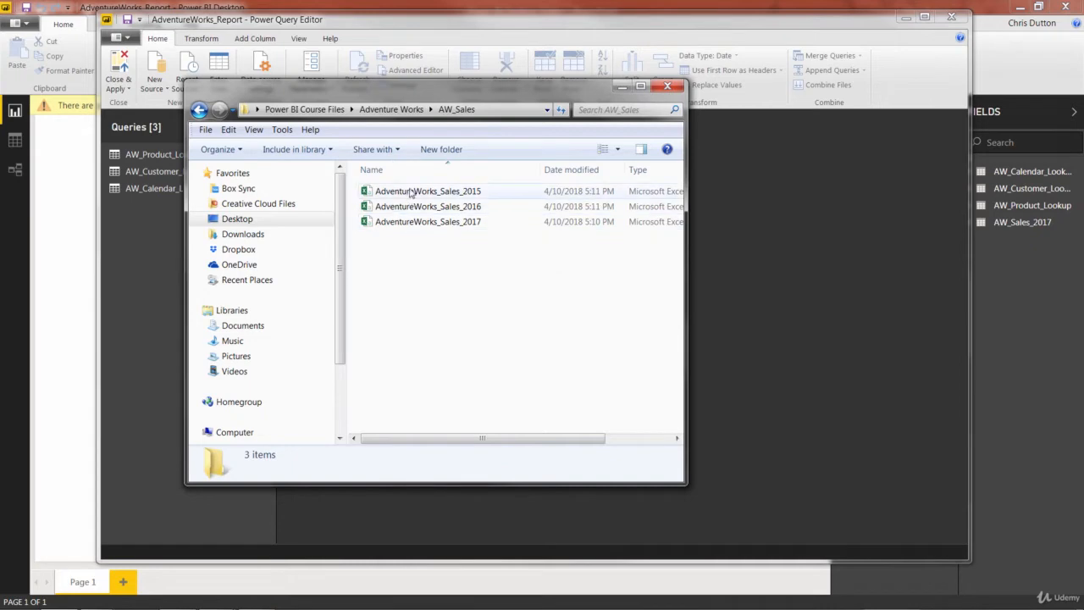
pyautogui.click(405, 110)
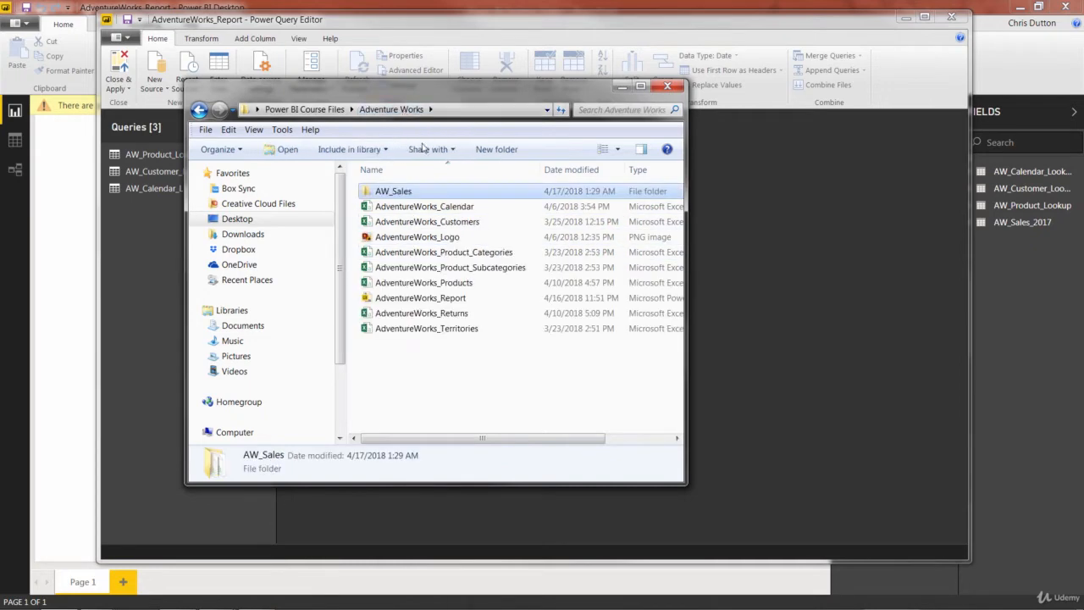
pyautogui.click(669, 89)
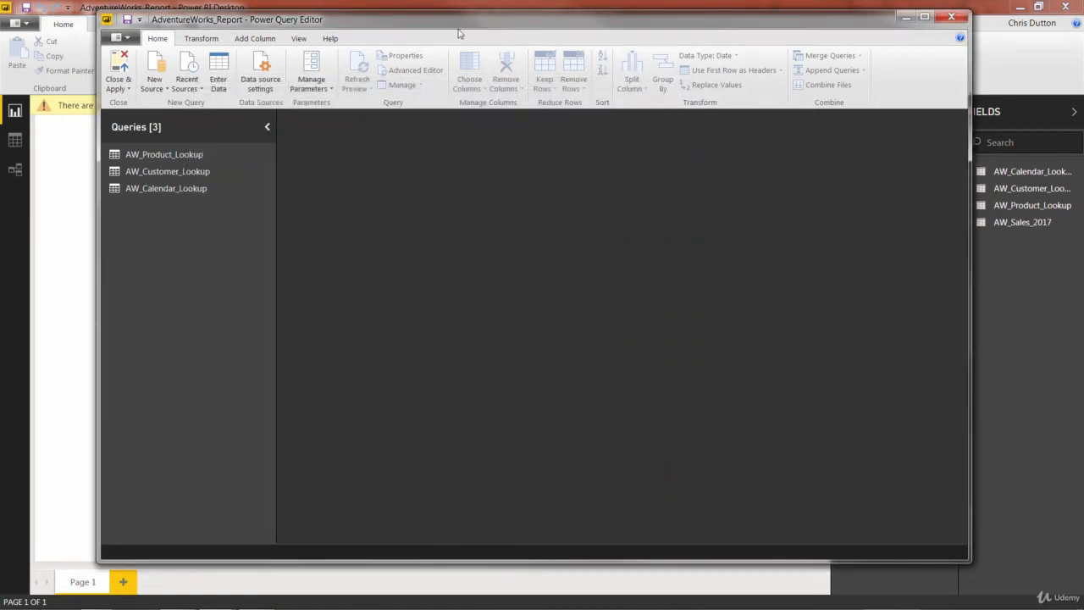
# Create a new Folder data source pointing to the AW_Sales folder inside Power BI Course Files > Adventure Works.
pyautogui.click(158, 90)
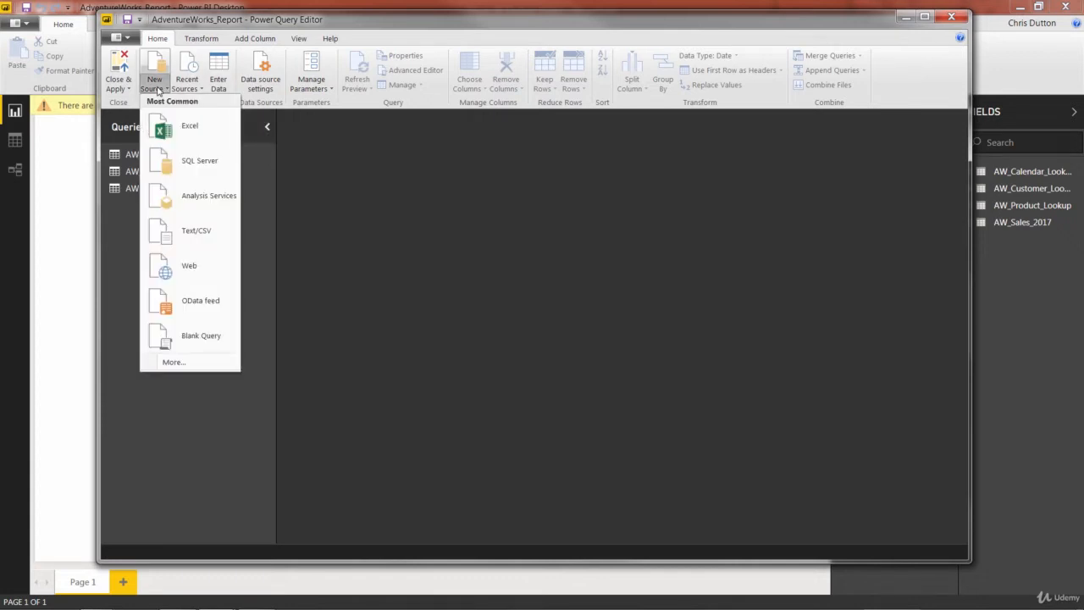
pyautogui.click(172, 362)
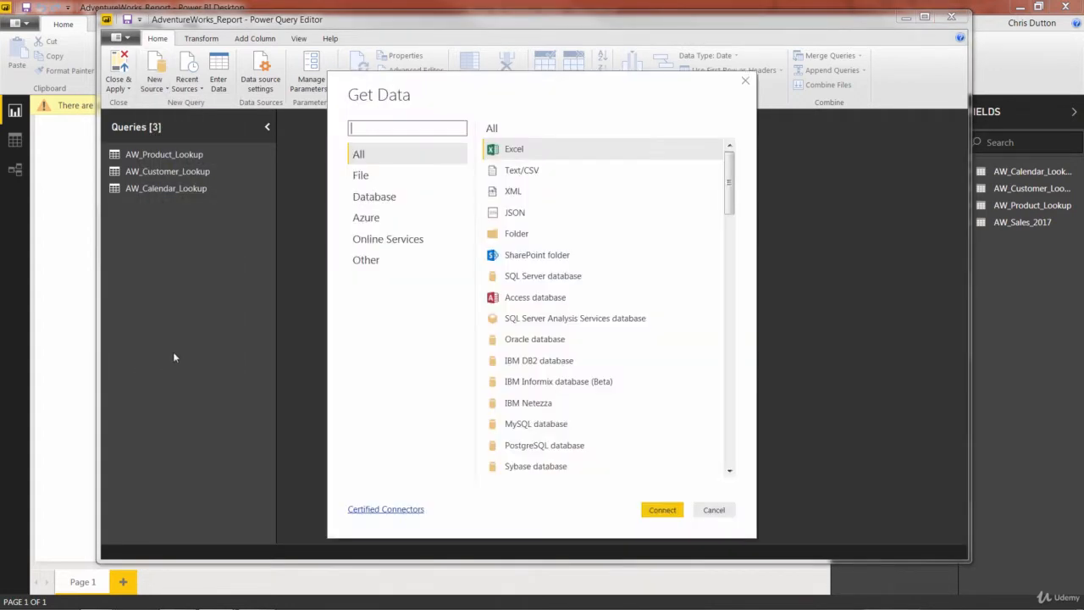
pyautogui.click(523, 237)
pyautogui.click(660, 511)
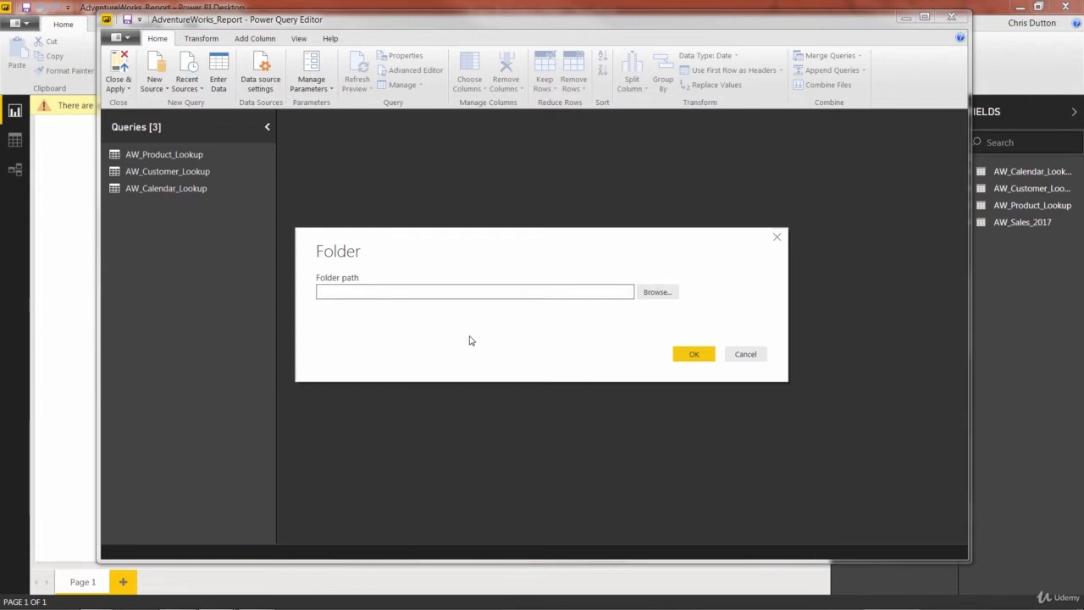
pyautogui.click(657, 293)
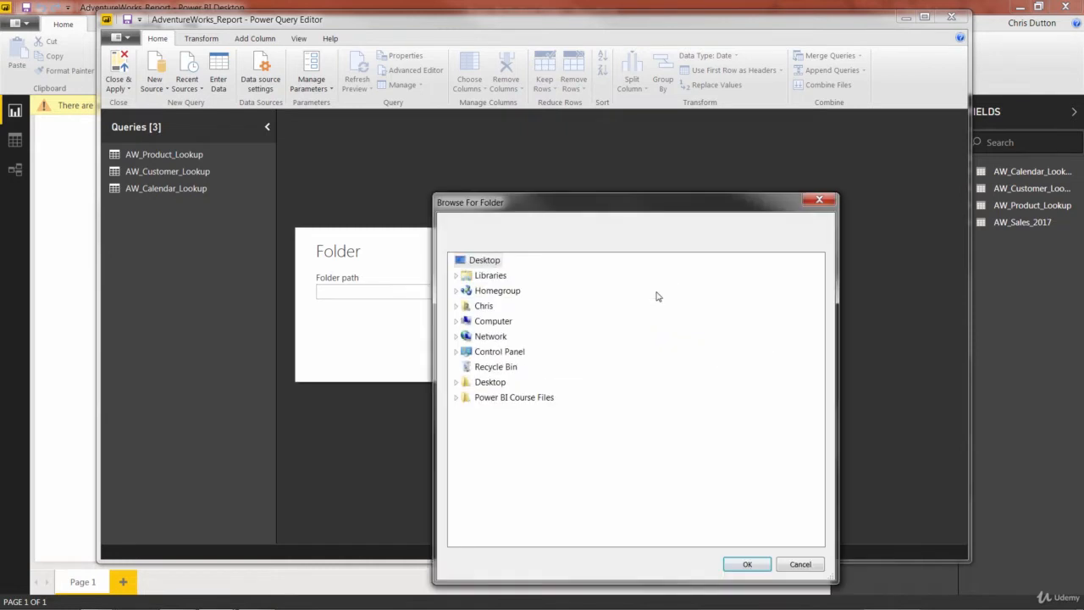
pyautogui.click(466, 398)
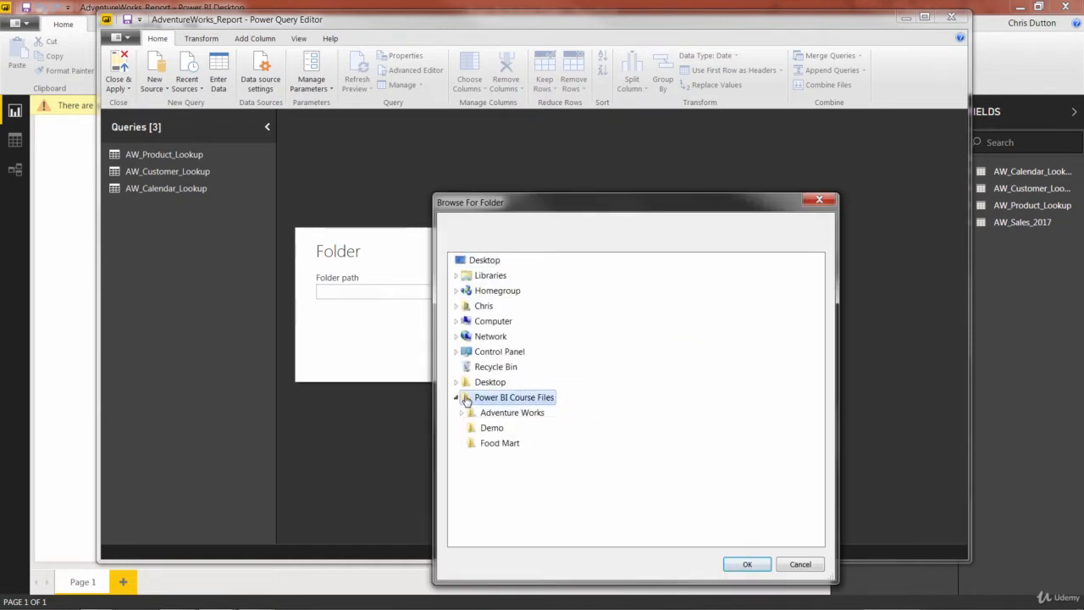
pyautogui.click(472, 412)
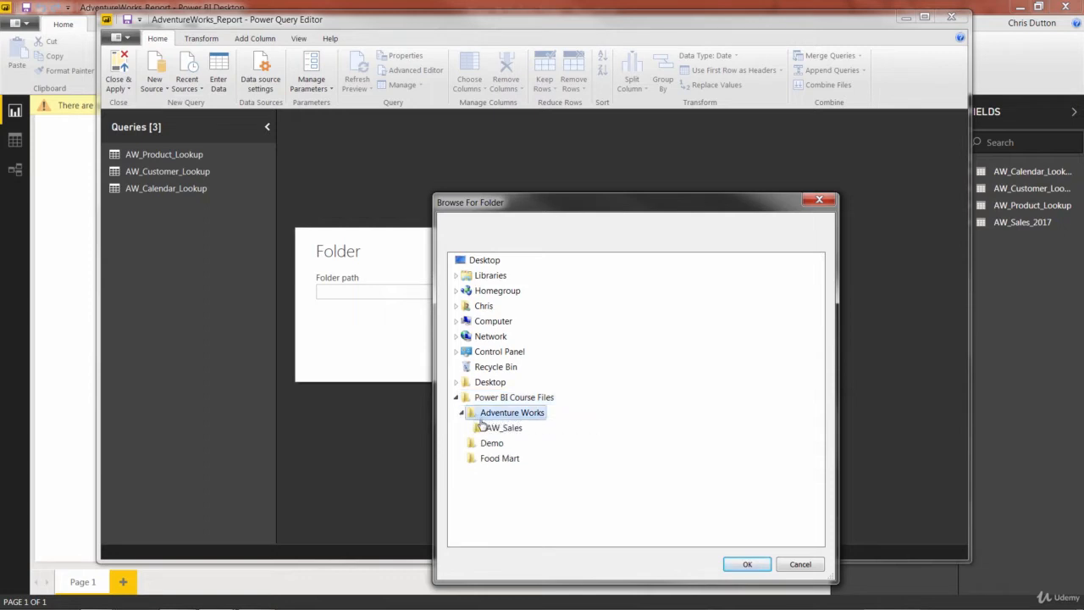
pyautogui.click(492, 428)
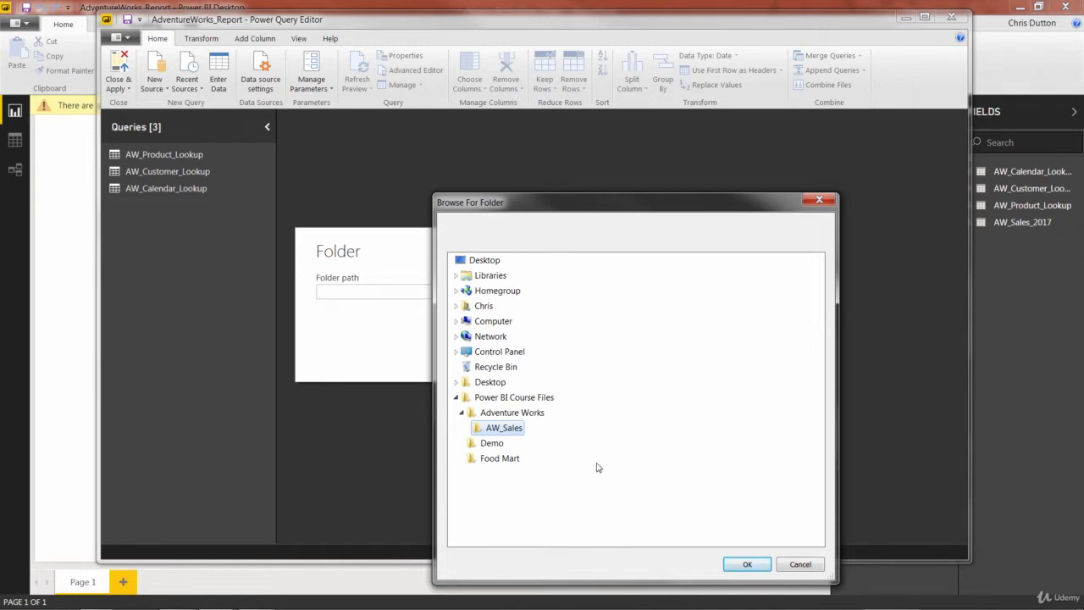
pyautogui.click(747, 564)
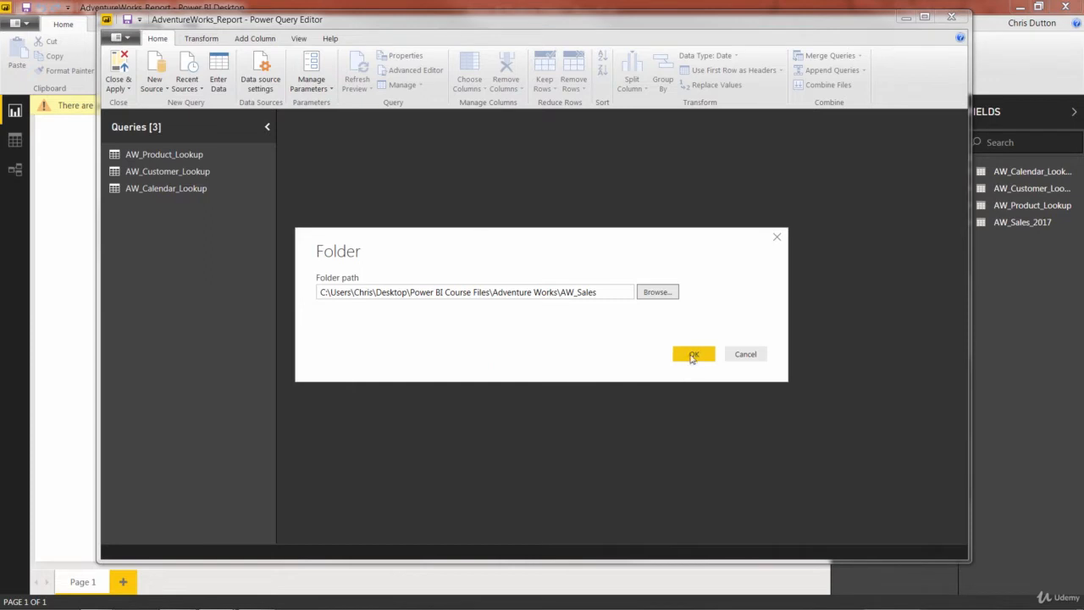
pyautogui.click(692, 353)
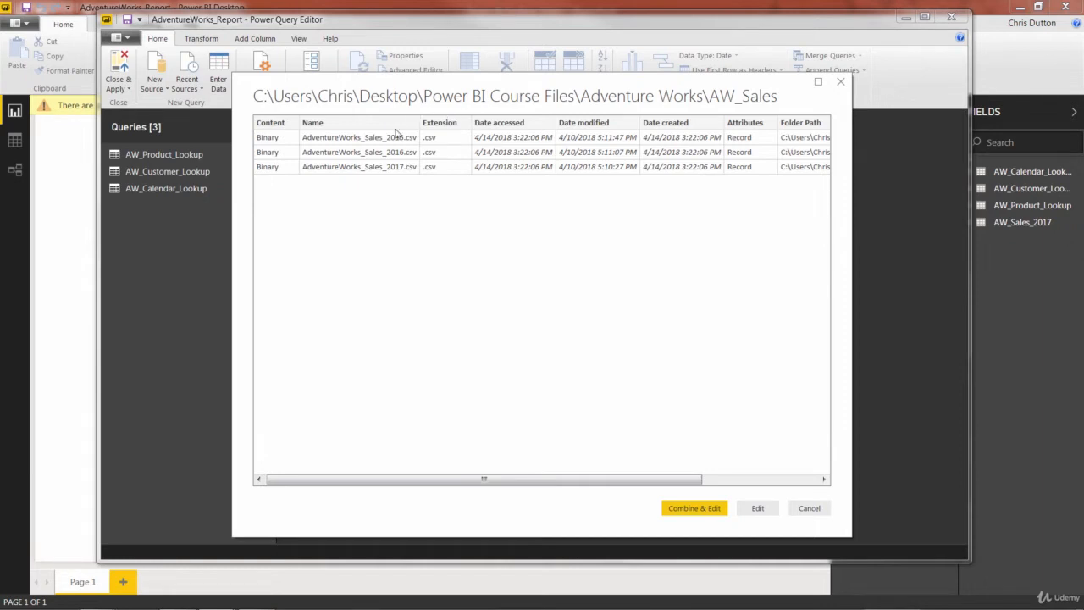
# Load the AW_Sales folder's file list into the editor as a new query without combining.
pyautogui.moveTo(381, 482); pyautogui.dragTo(542, 494)
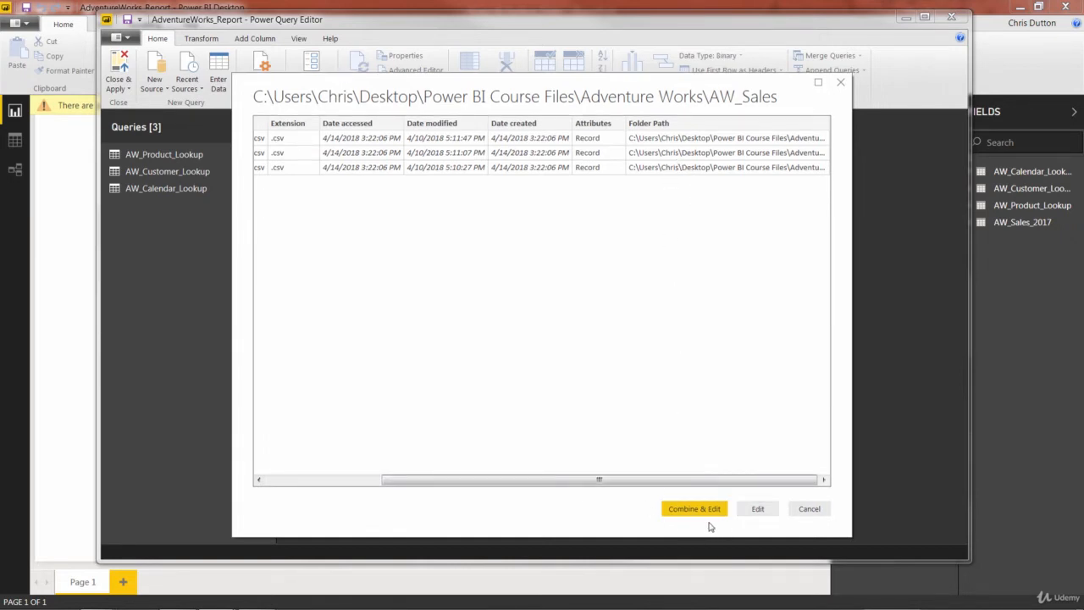
pyautogui.click(772, 510)
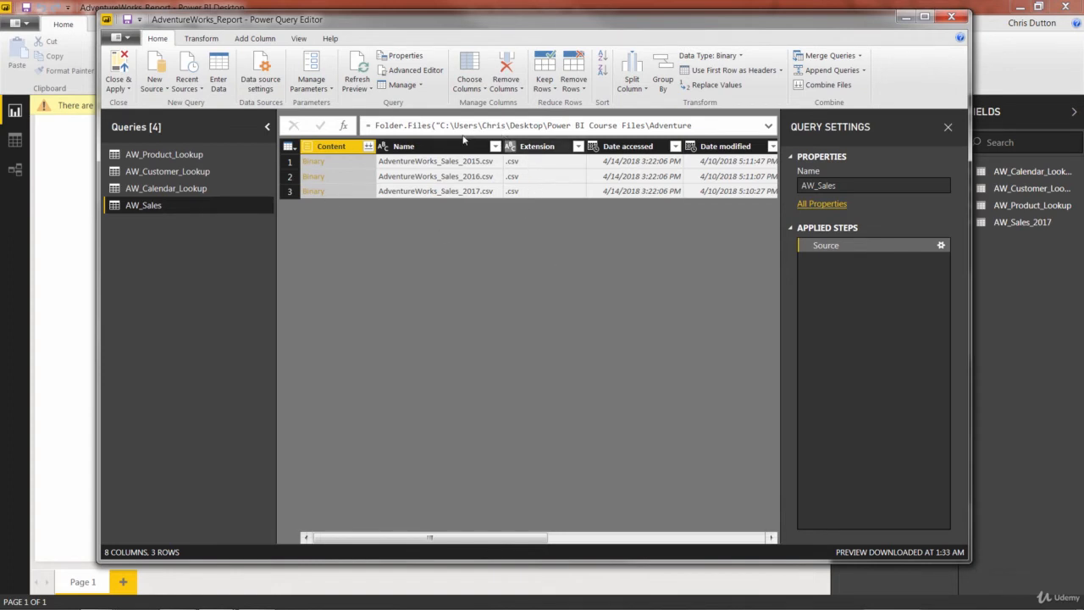
pyautogui.moveTo(406, 537); pyautogui.dragTo(632, 544)
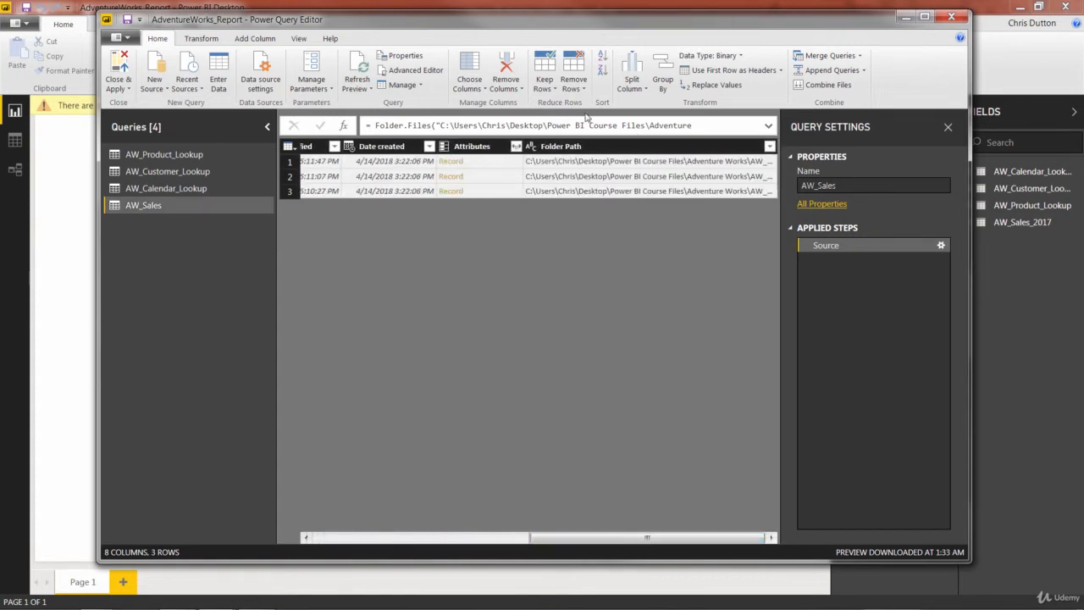
pyautogui.moveTo(573, 537); pyautogui.dragTo(360, 537)
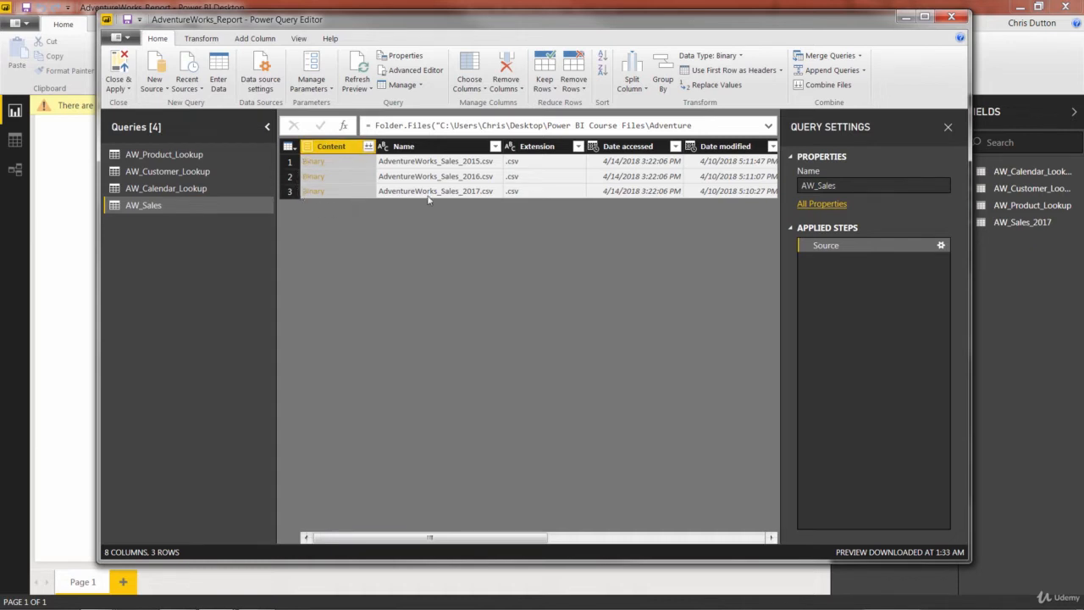
# Combine the files from the Content column, using the first file as the example file.
pyautogui.click(368, 147)
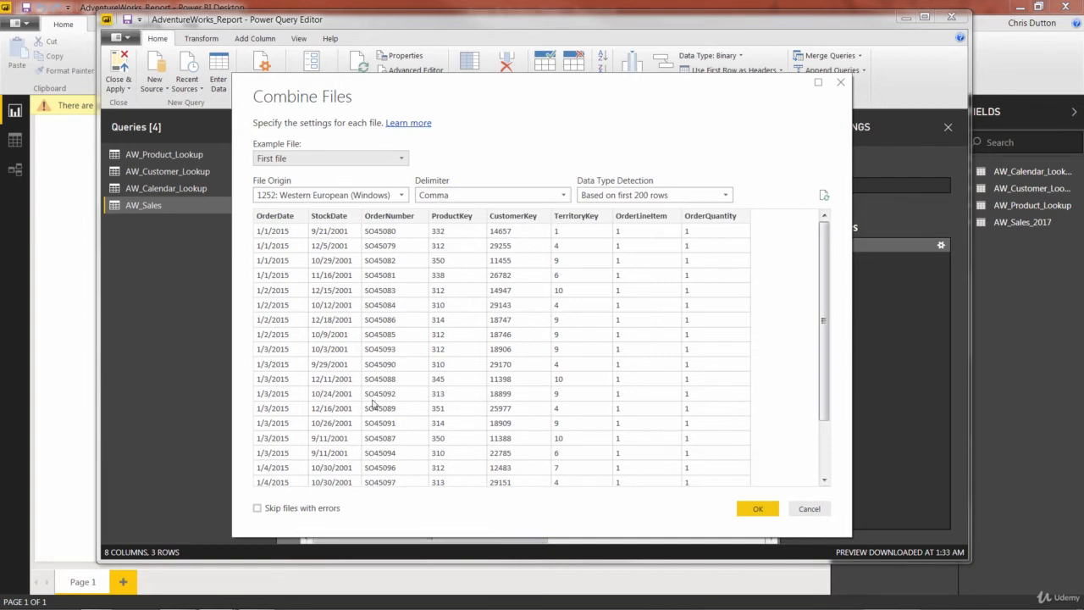
pyautogui.click(403, 161)
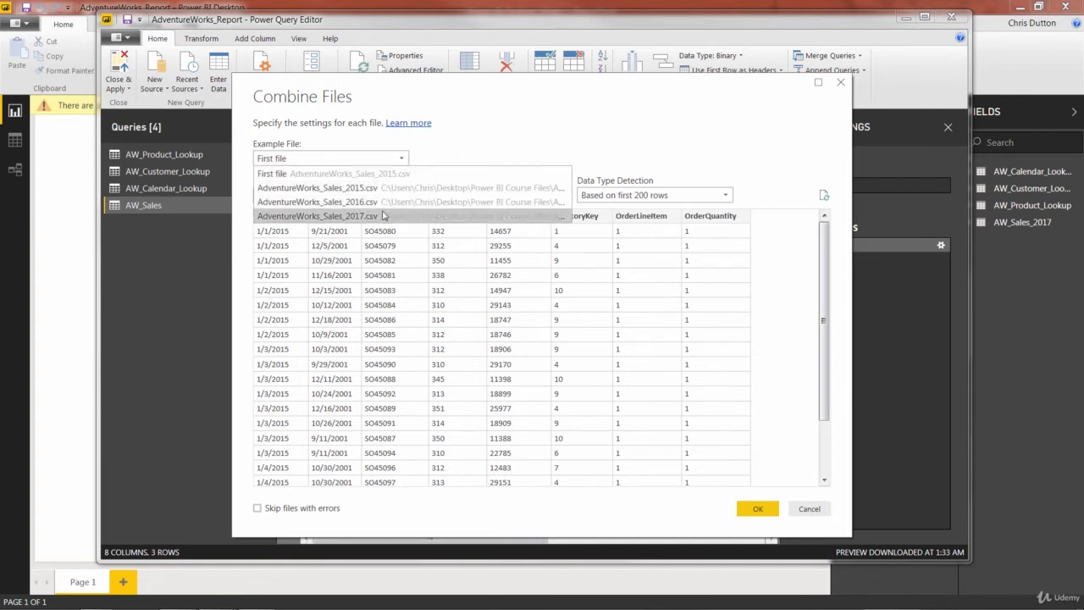
pyautogui.click(305, 173)
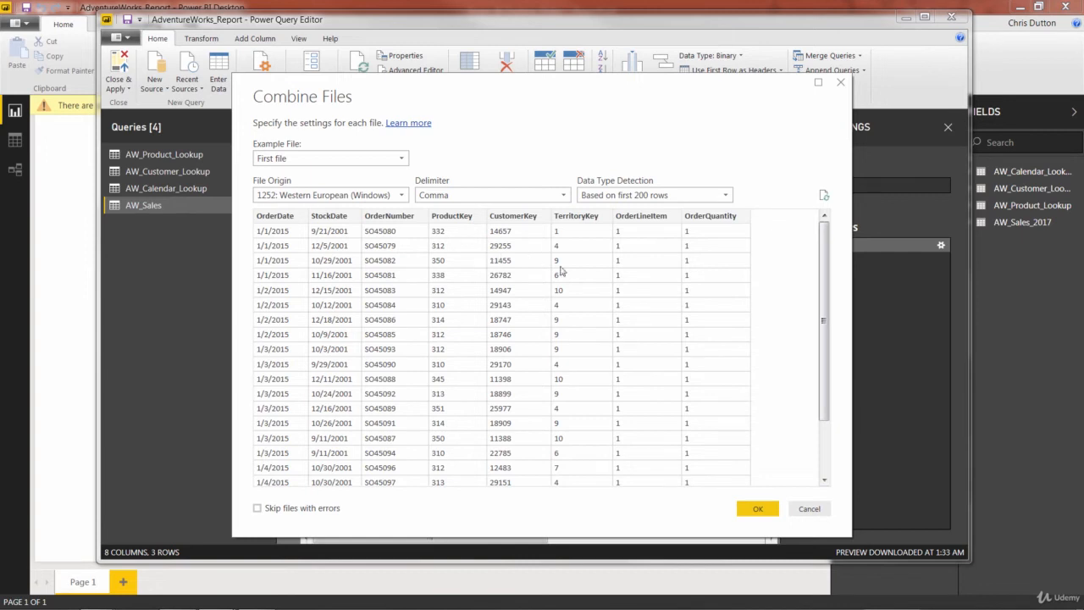
pyautogui.click(749, 506)
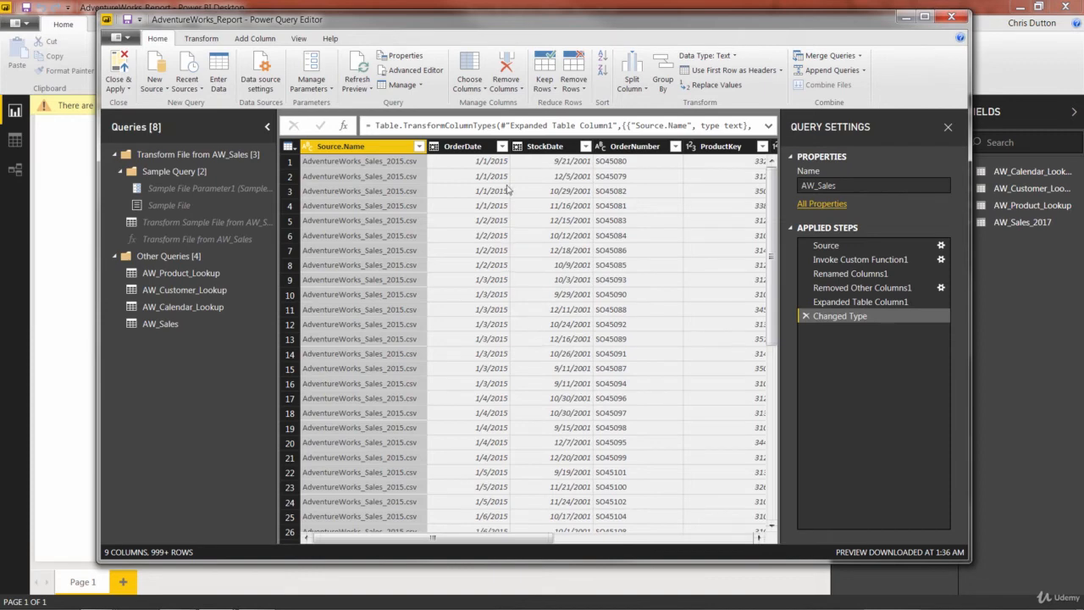
# Examine the OrderDate and Source.Name filter lists of the combined data, loading the full value lists.
pyautogui.click(502, 147)
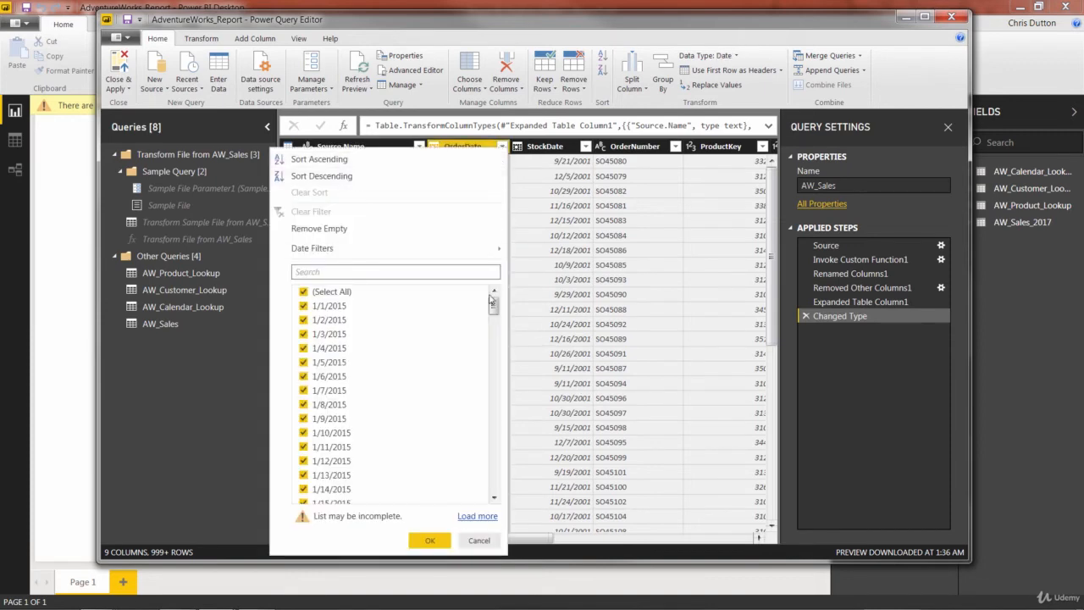
pyautogui.click(476, 516)
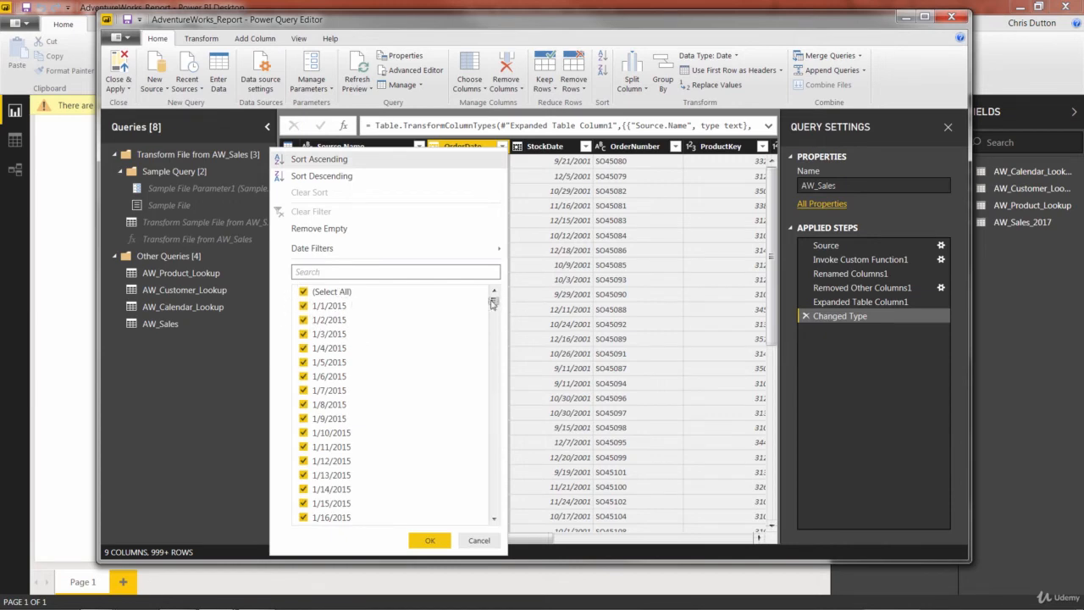
pyautogui.moveTo(494, 301); pyautogui.dragTo(496, 519)
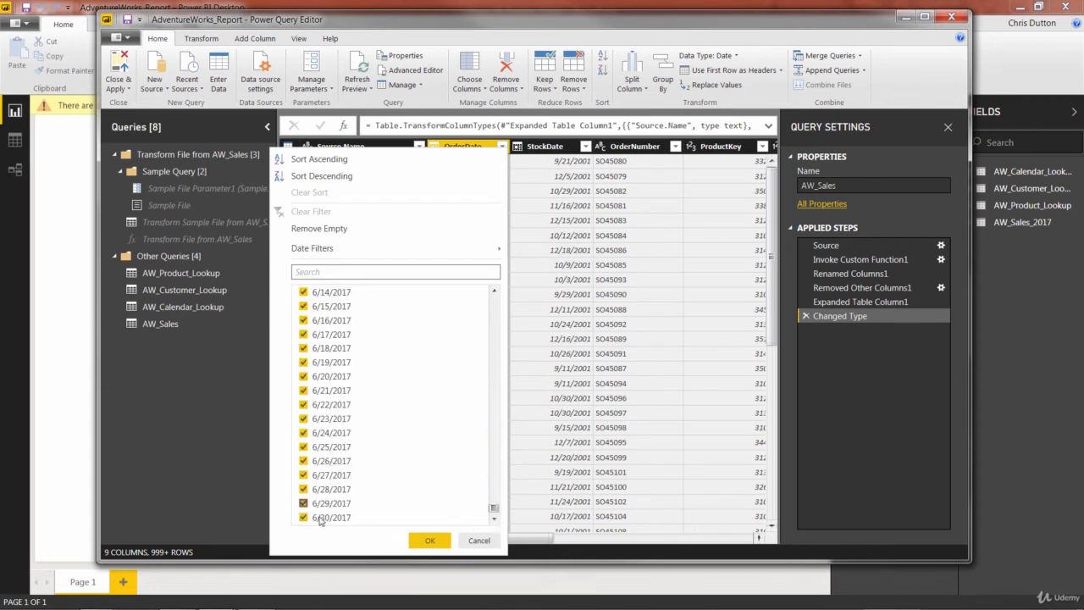
pyautogui.click(477, 539)
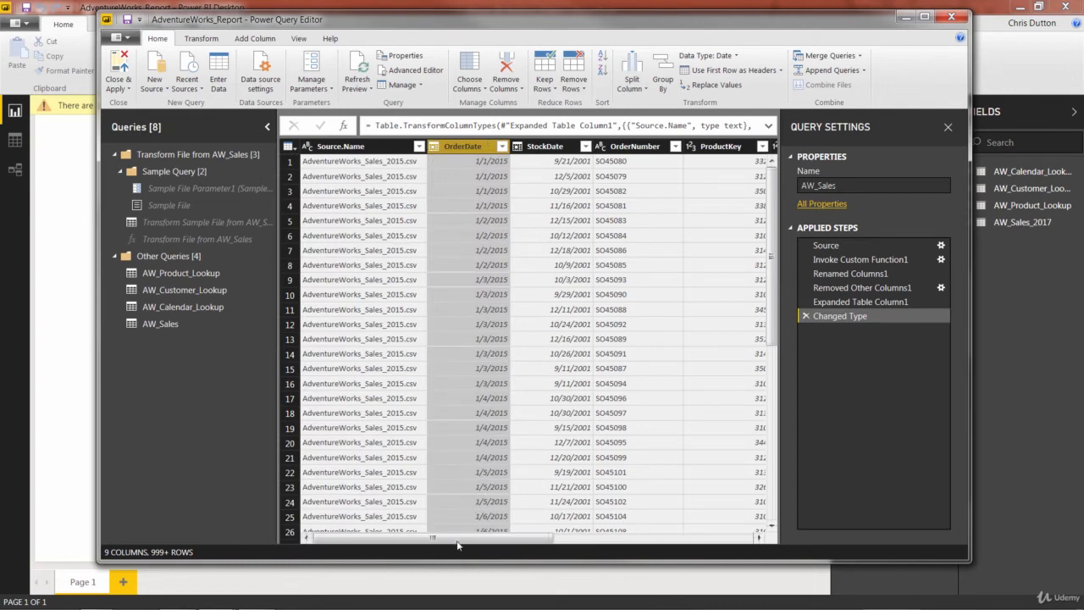
pyautogui.moveTo(462, 538); pyautogui.dragTo(385, 536)
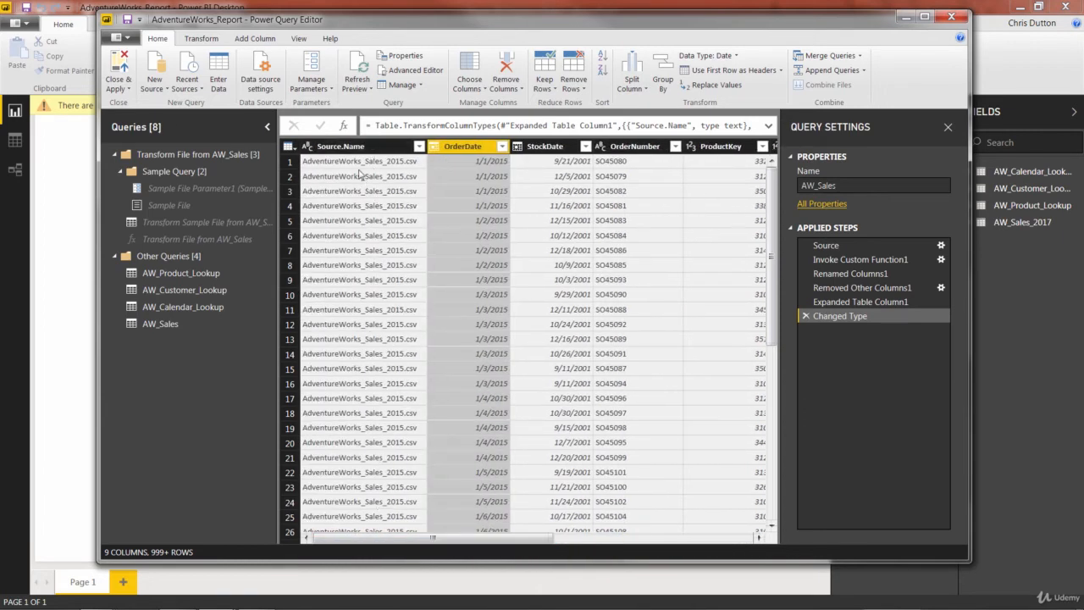
pyautogui.click(418, 148)
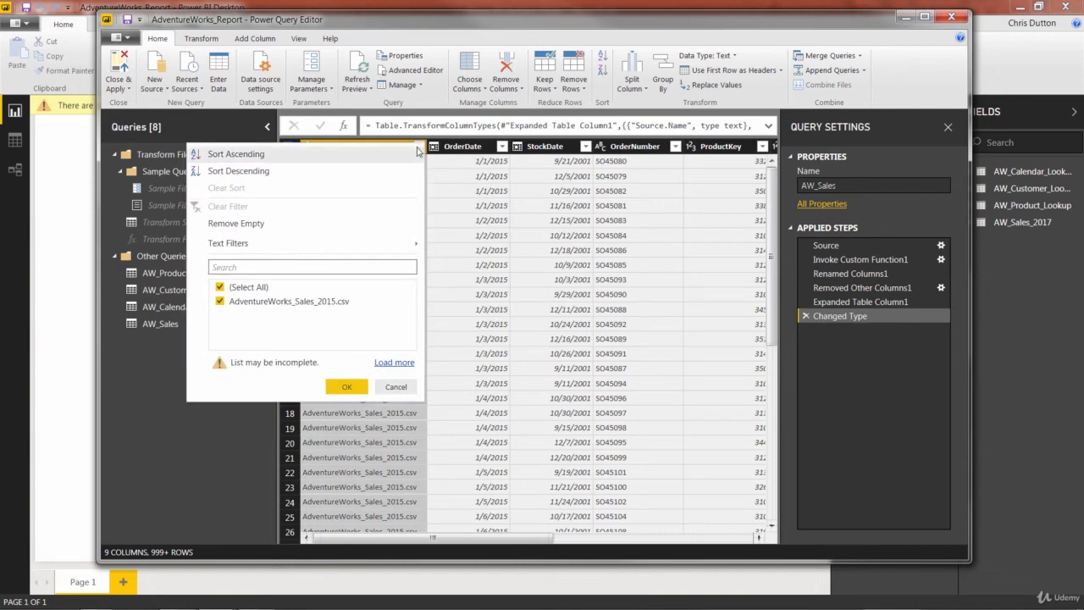
pyautogui.click(385, 363)
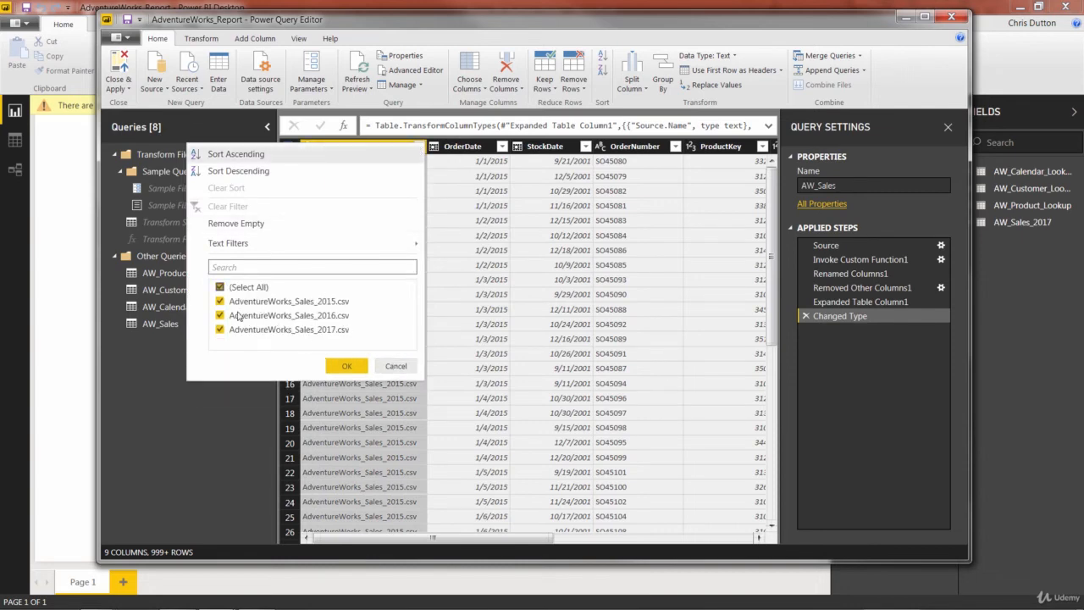
pyautogui.click(396, 366)
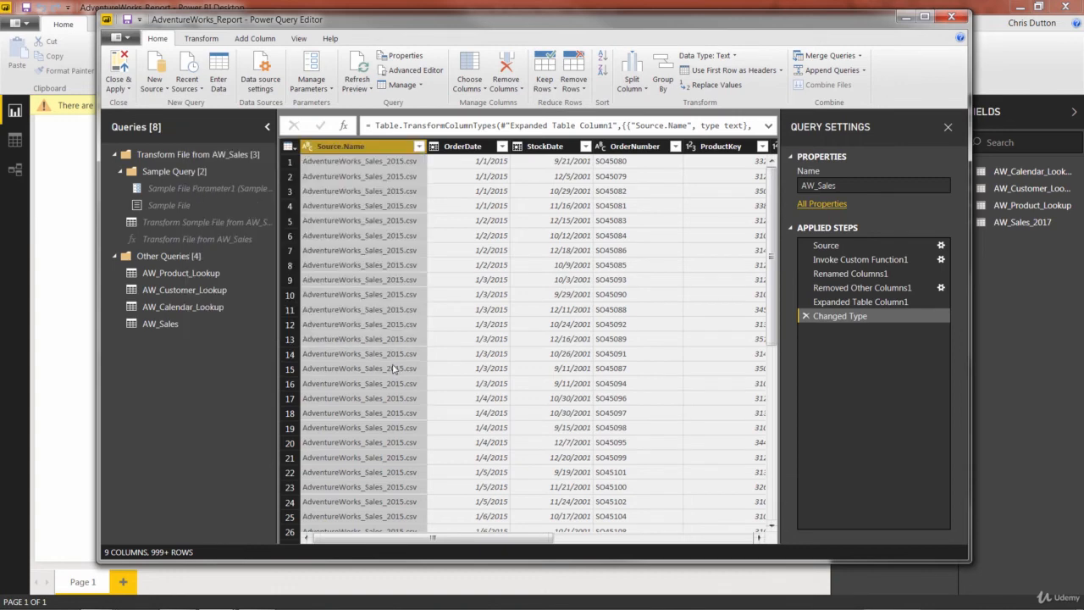
# Remove the Source.Name column from the AW_Sales query.
pyautogui.rightClick(383, 149)
pyautogui.click(409, 174)
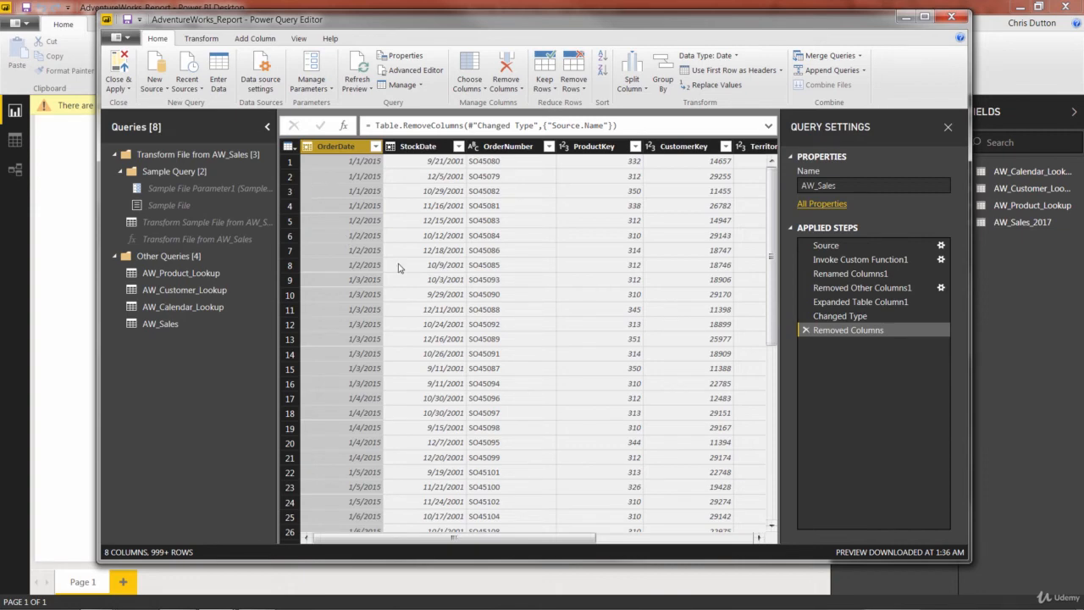
pyautogui.click(837, 184)
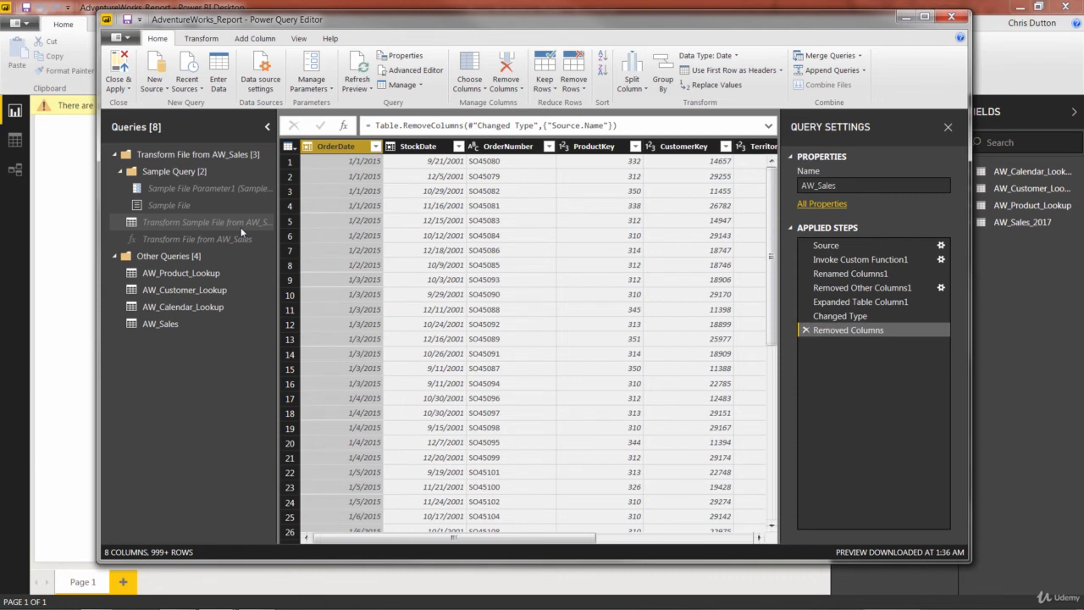
# Collapse the Transform File from AW_Sales helper group and reselect the AW_Sales query.
pyautogui.click(115, 155)
pyautogui.click(115, 155)
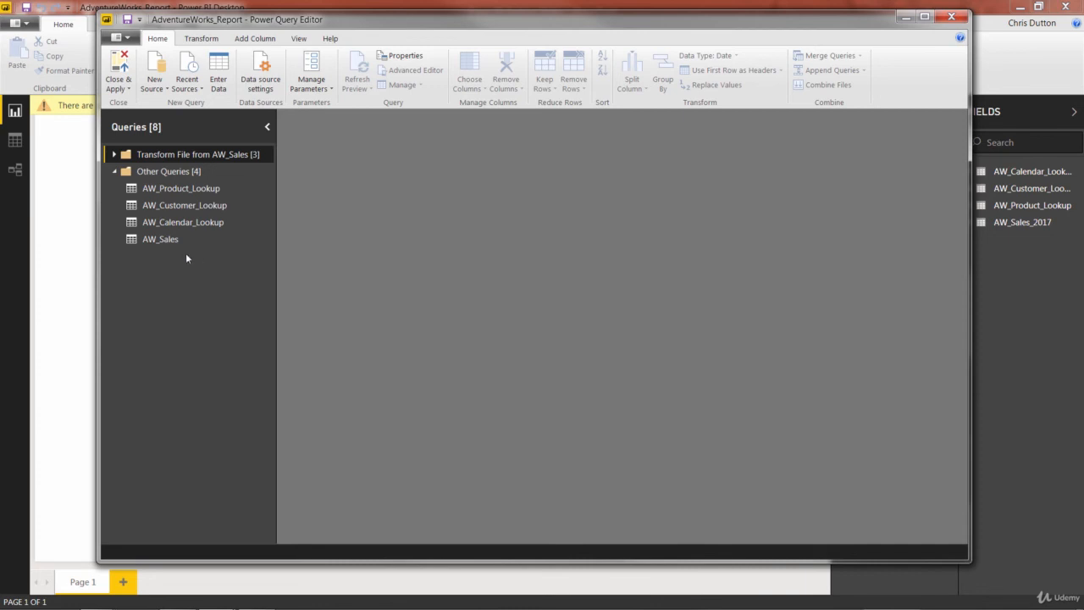
pyautogui.click(164, 239)
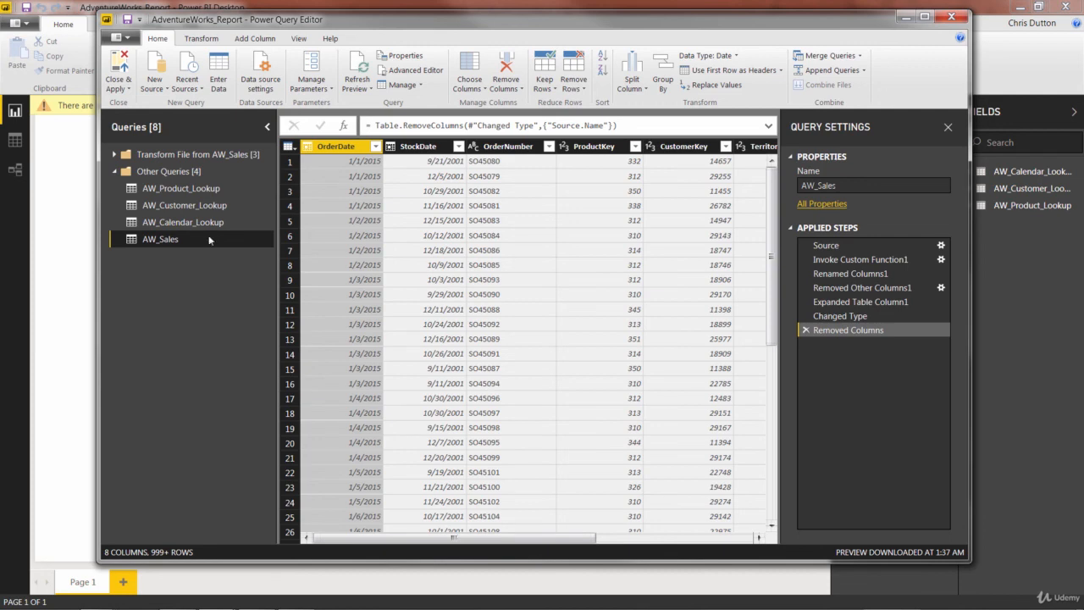
# Close and apply the query changes, then switch to the relationships view.
pyautogui.click(118, 68)
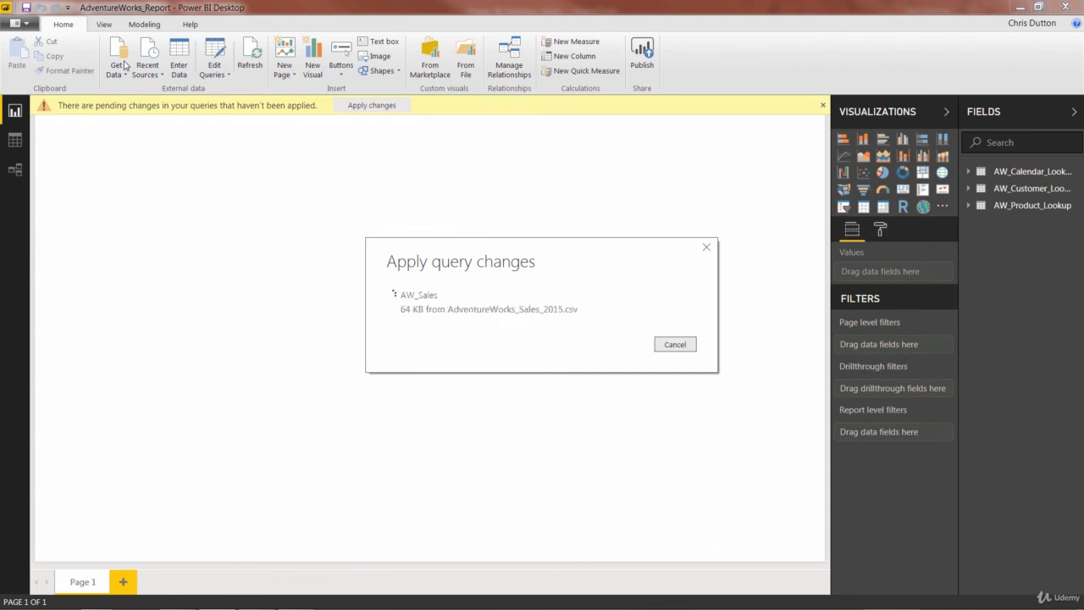
pyautogui.click(13, 169)
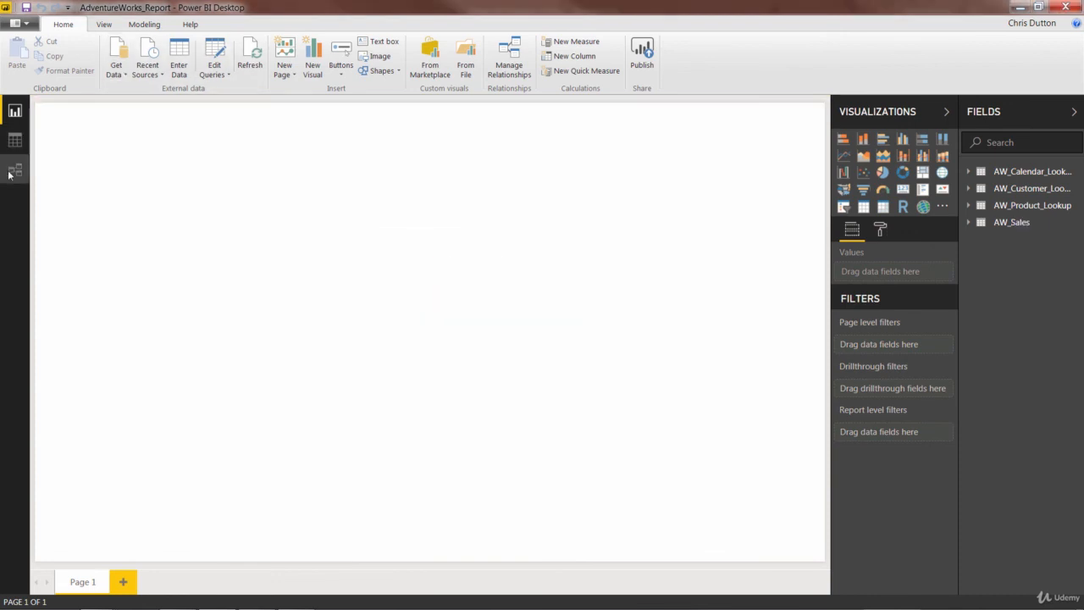